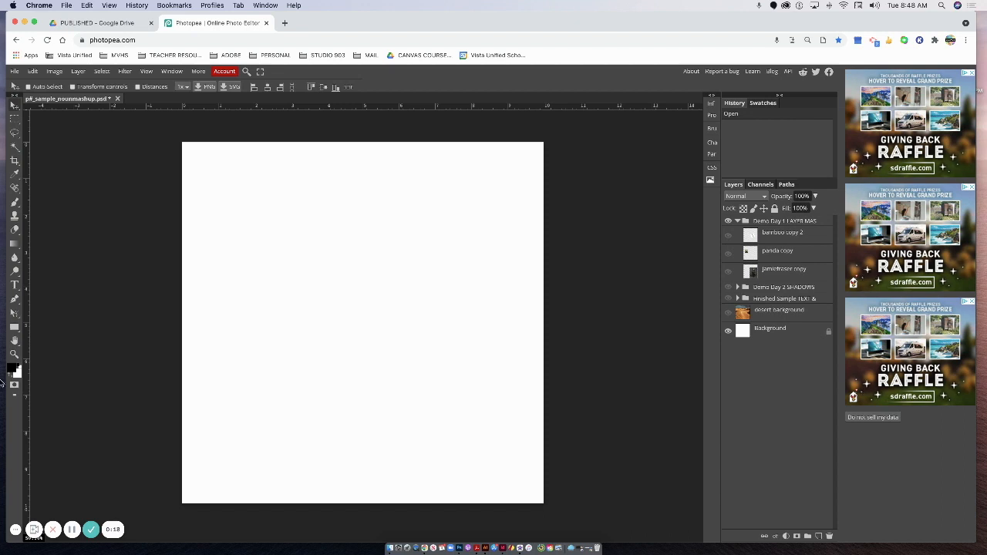
- Start a new project and name it p#_yourname_nounmash
{"action": "left_click_drag", "start_coordinate": [353, 23], "coordinate": [360, 23]}
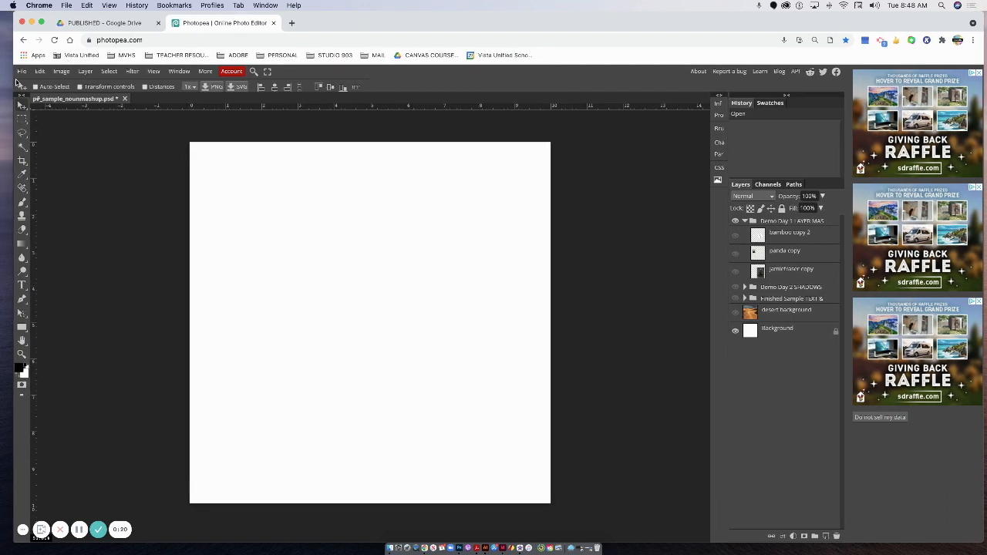
{"action": "left_click", "coordinate": [22, 72]}
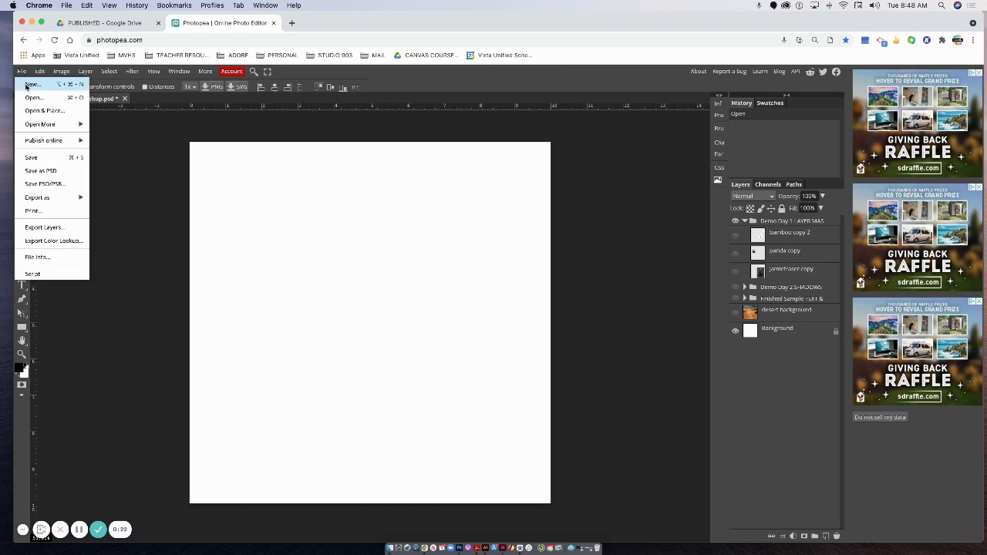
{"action": "left_click", "coordinate": [28, 85]}
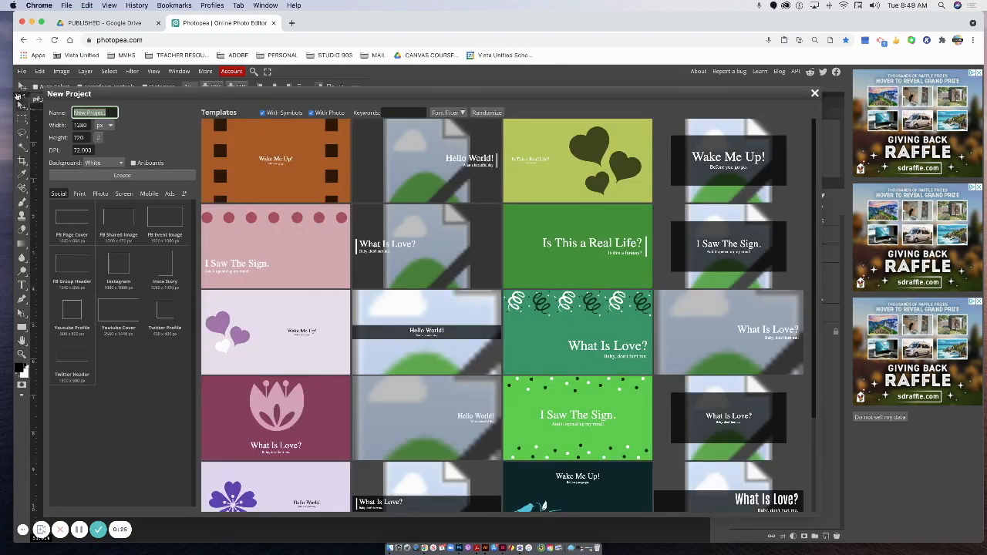
{"action": "type", "text": "p"}
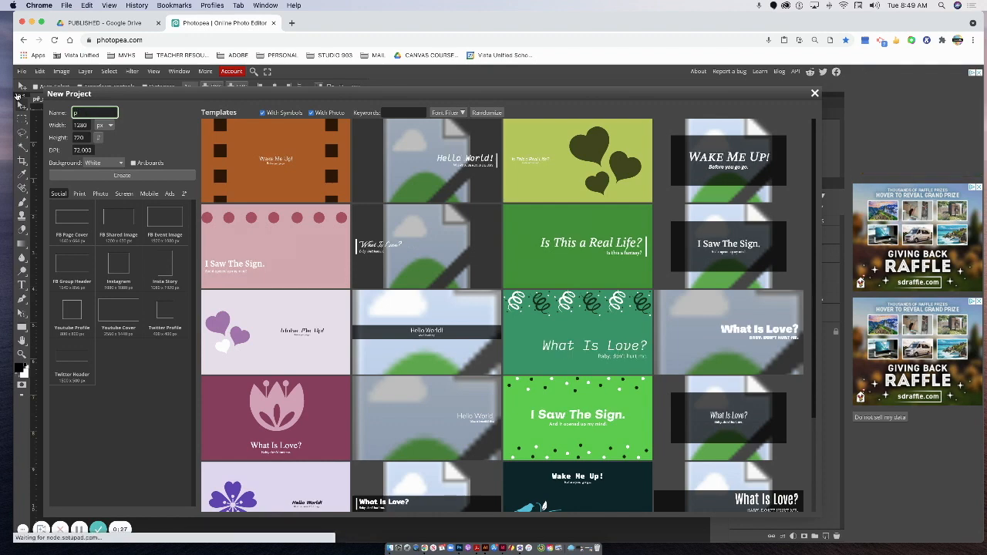
{"action": "type", "text": "3_yourname_"}
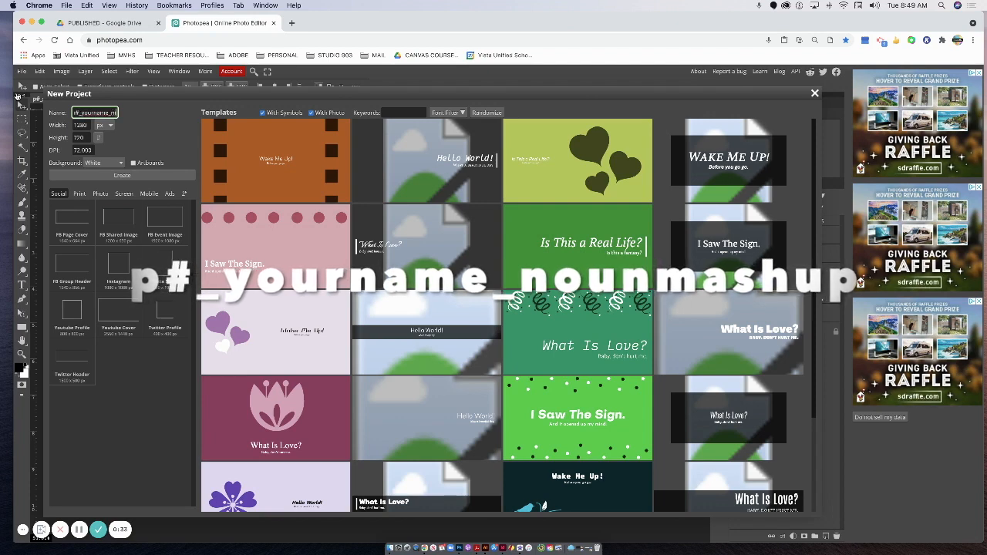
{"action": "type", "text": "nounmash"}
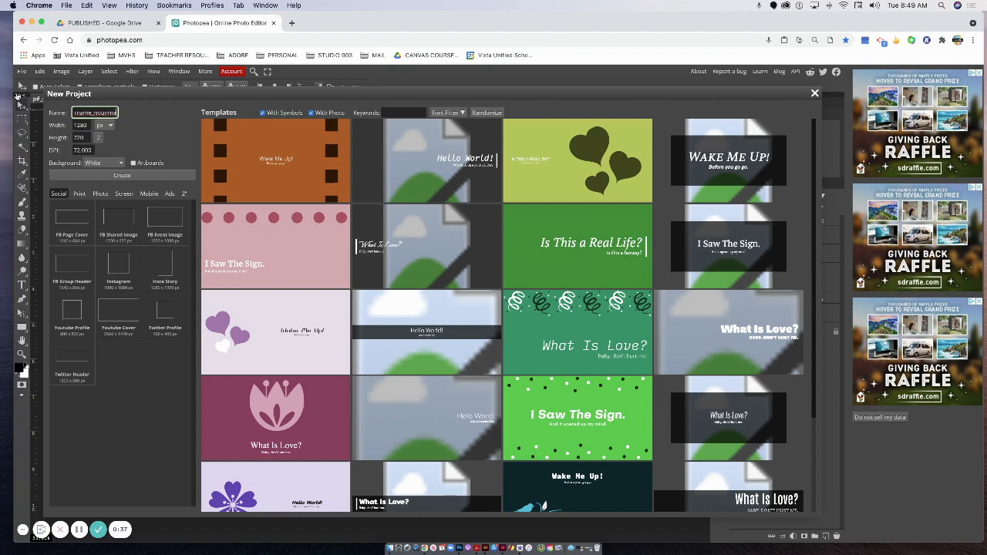
- Set the new project's units to inches and its width to 11
{"action": "left_click", "coordinate": [111, 127]}
{"action": "left_click", "coordinate": [102, 149]}
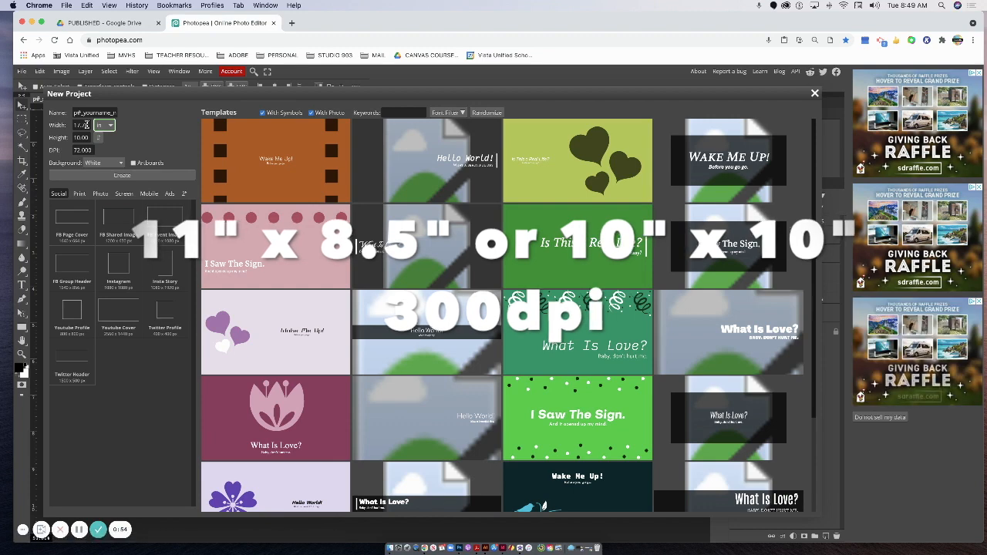
{"action": "left_click", "coordinate": [89, 125]}
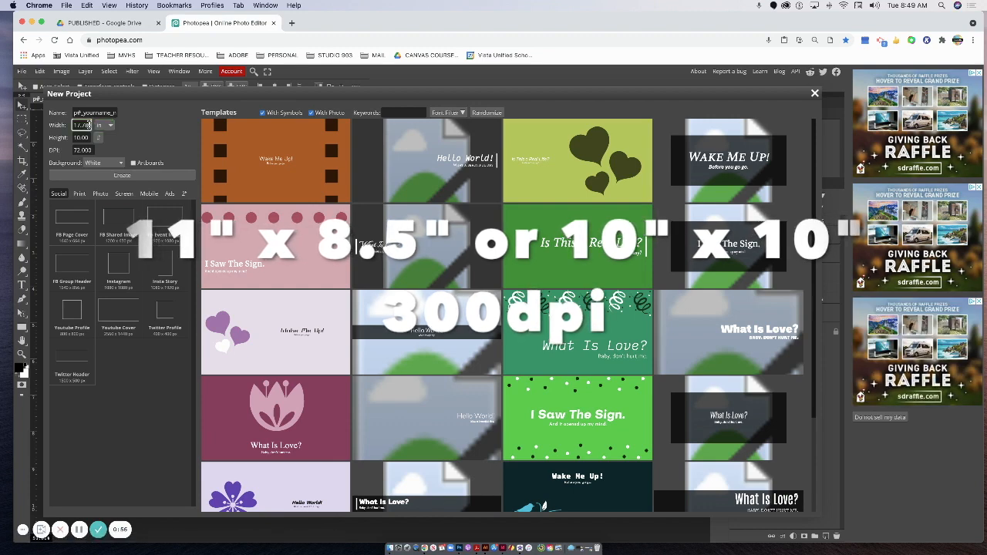
{"action": "key", "text": "BackSpace"}
{"action": "key", "text": "BackSpace"}
{"action": "key", "text": "BackSpace"}
{"action": "key", "text": "BackSpace"}
{"action": "key", "text": "BackSpace"}
{"action": "type", "text": "11"}
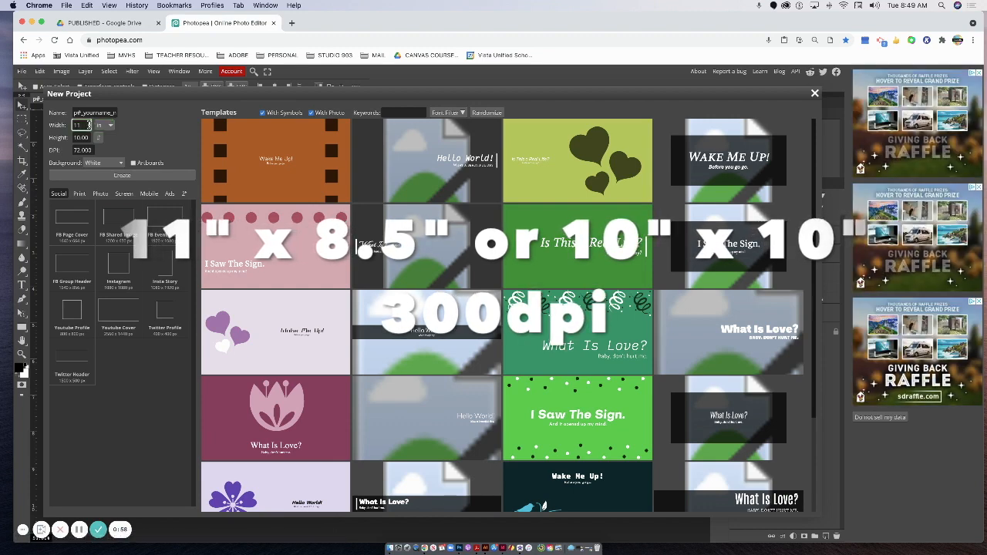
- Set the height to 8.5 inches and the resolution to 300 DPI, and create the project
{"action": "left_click", "coordinate": [83, 137]}
{"action": "key", "text": "BackSpace"}
{"action": "key", "text": "BackSpace"}
{"action": "key", "text": "BackSpace"}
{"action": "key", "text": "BackSpace"}
{"action": "key", "text": "BackSpace"}
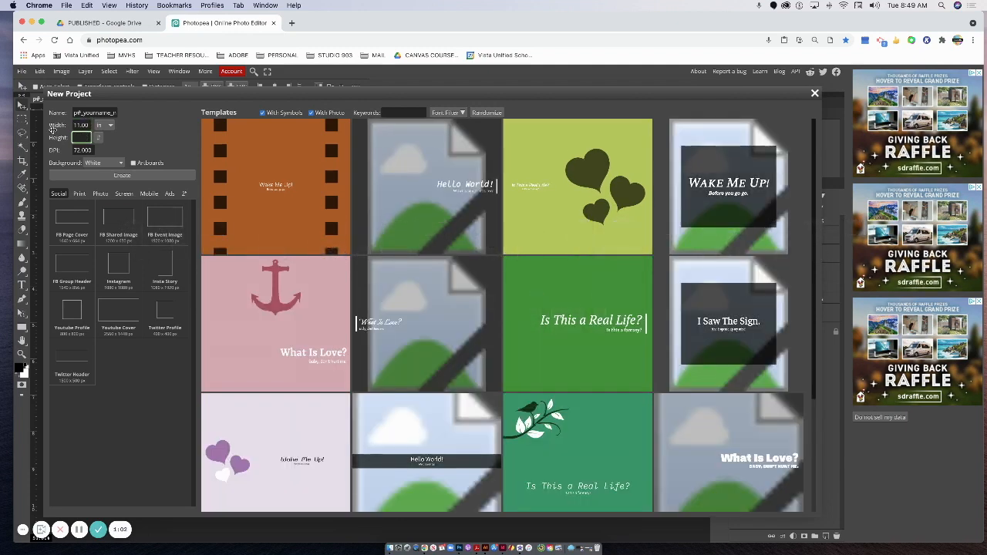
{"action": "type", "text": "8.5"}
{"action": "left_click", "coordinate": [93, 151]}
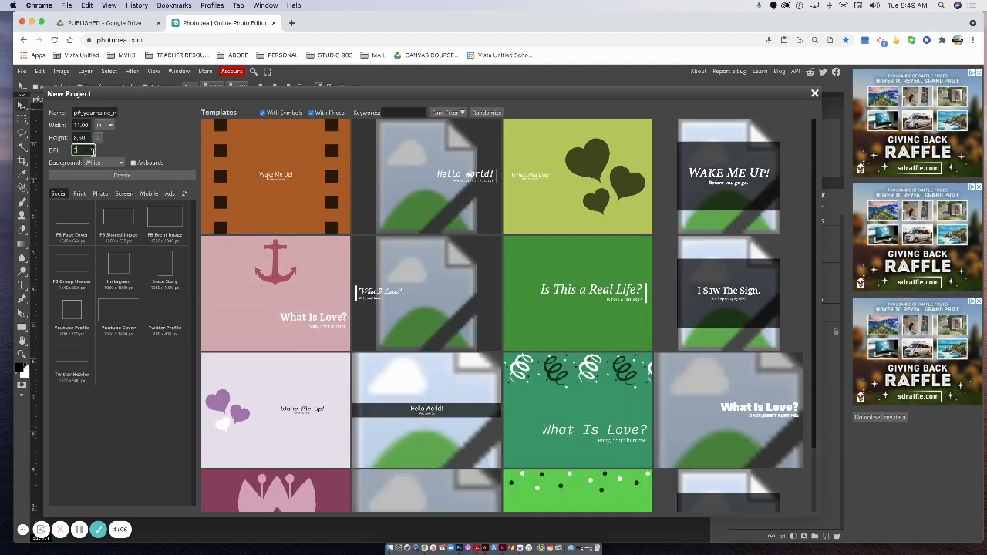
{"action": "left_click", "coordinate": [122, 175]}
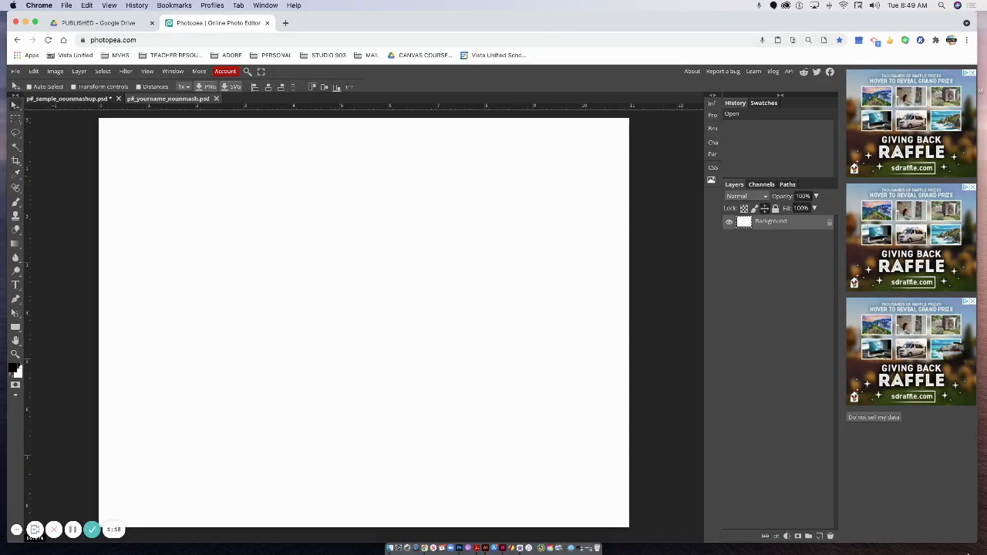
- Shrink the browser window, then bring the NOUN MASHUP PHOTOPEA folder window to the front, move it up and make it taller
{"action": "left_click_drag", "start_coordinate": [975, 542], "coordinate": [927, 507]}
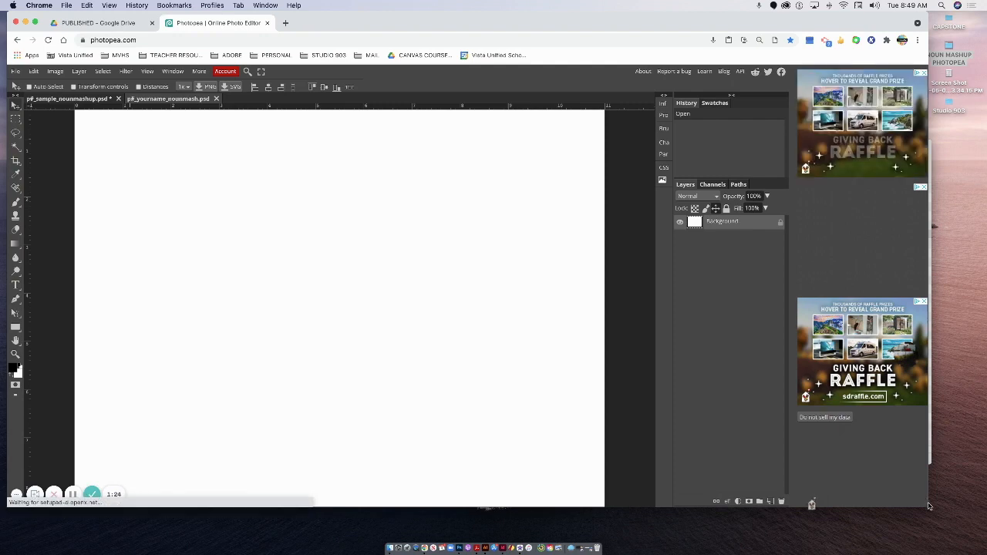
{"action": "left_click_drag", "start_coordinate": [927, 506], "coordinate": [891, 489]}
{"action": "left_click", "coordinate": [925, 439]}
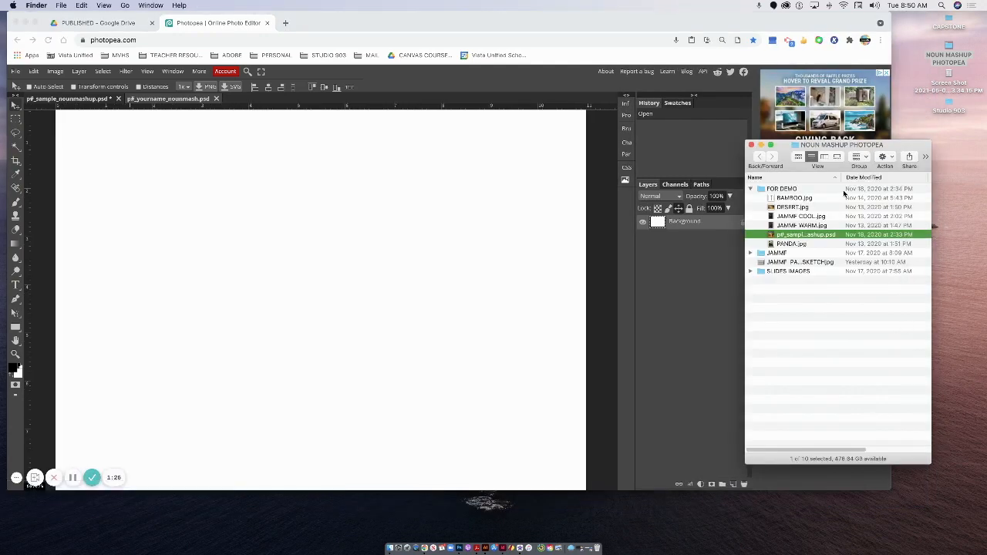
{"action": "left_click_drag", "start_coordinate": [794, 144], "coordinate": [809, 69]}
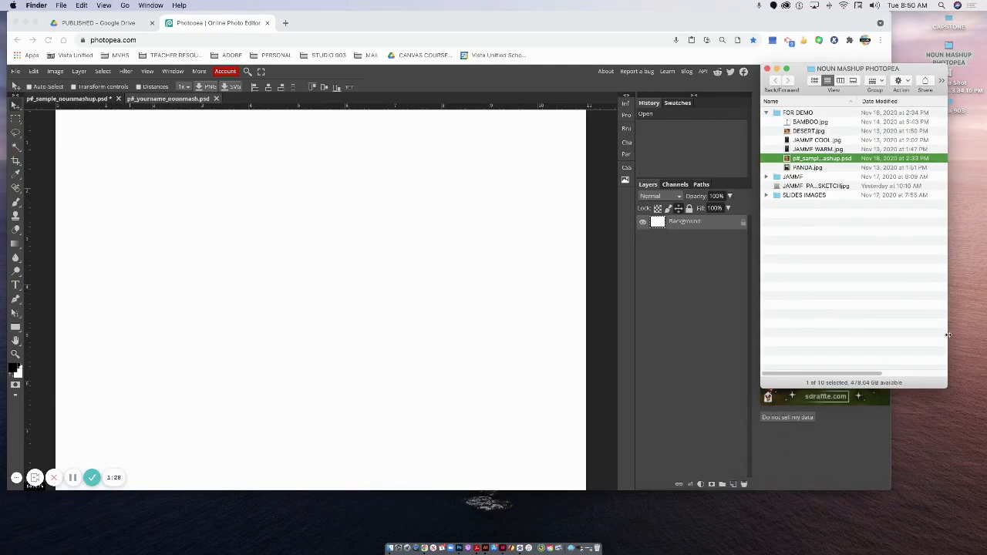
{"action": "left_click_drag", "start_coordinate": [946, 387], "coordinate": [934, 496]}
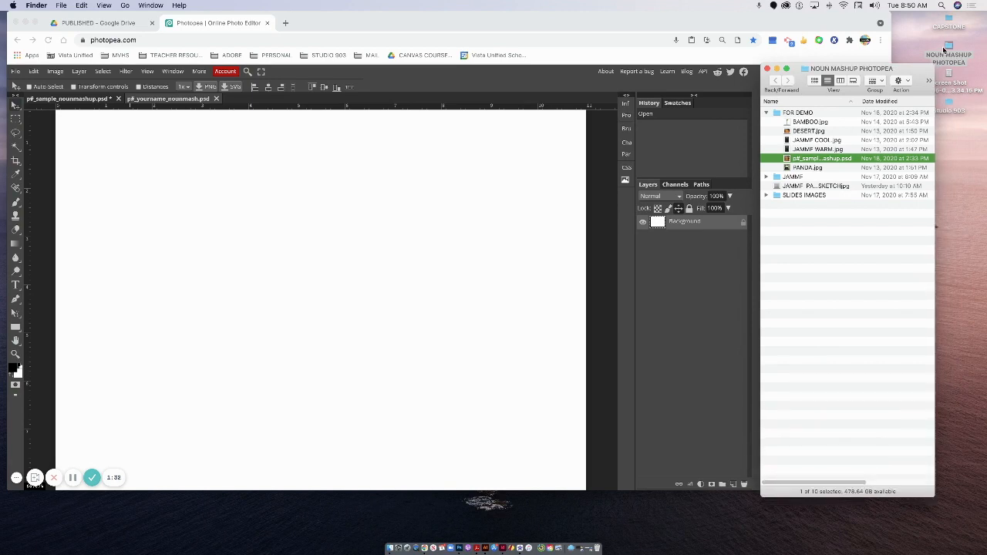
- Place DESERT.jpg from the FOR DEMO folder into the new project and accept its initial placement
{"action": "left_click", "coordinate": [12, 76]}
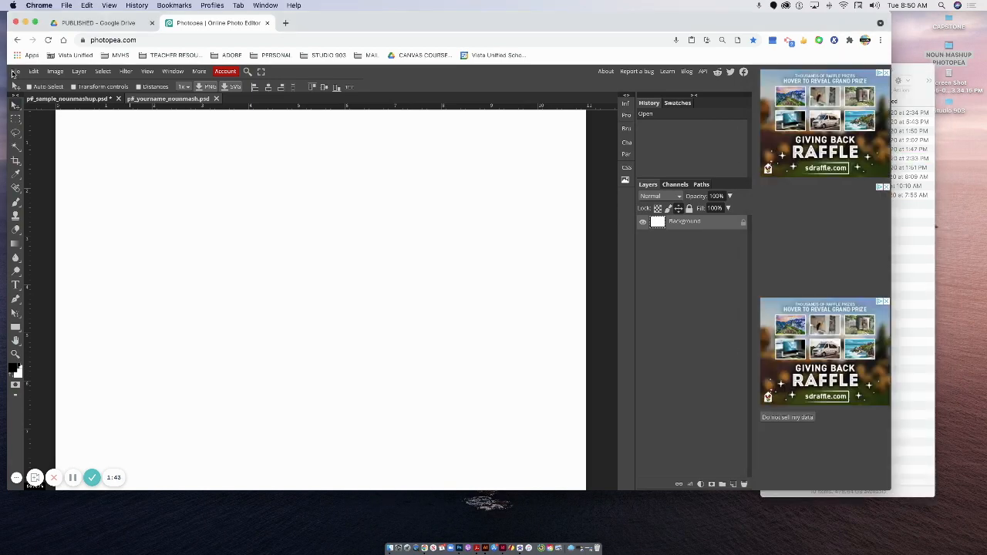
{"action": "left_click", "coordinate": [15, 71]}
{"action": "left_click", "coordinate": [23, 111]}
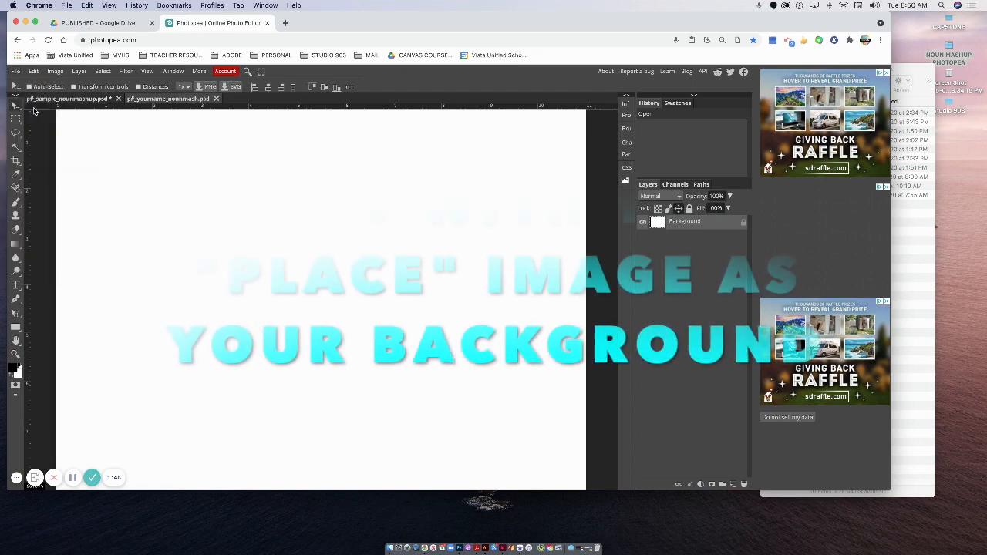
{"action": "left_click", "coordinate": [369, 94]}
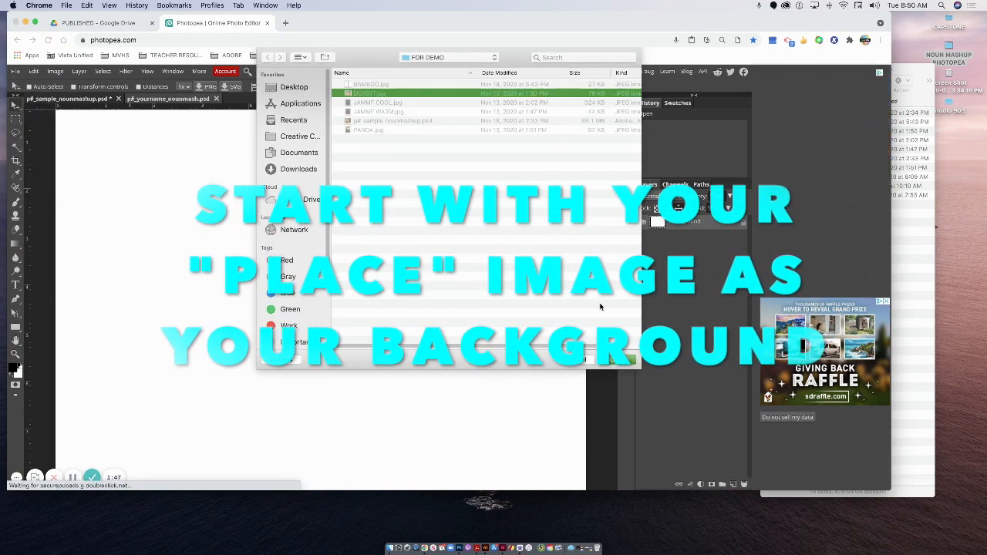
{"action": "left_click", "coordinate": [624, 361]}
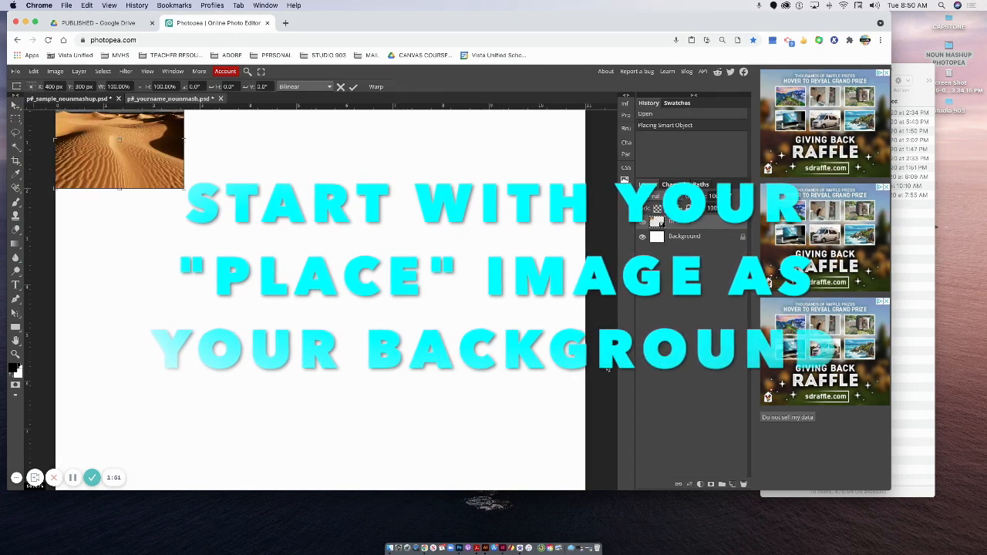
{"action": "key", "text": "super+minus"}
{"action": "key", "text": "super+minus"}
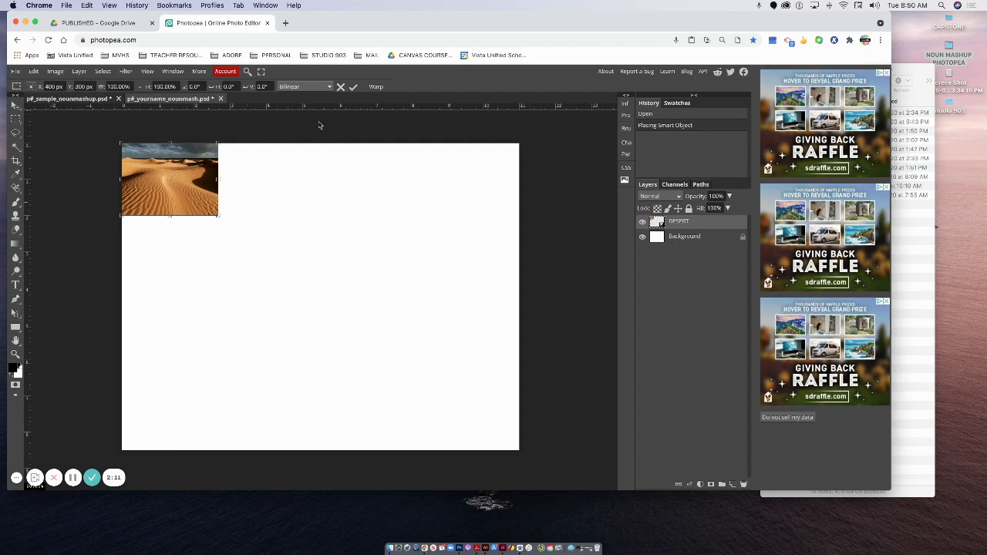
{"action": "key", "text": "Return"}
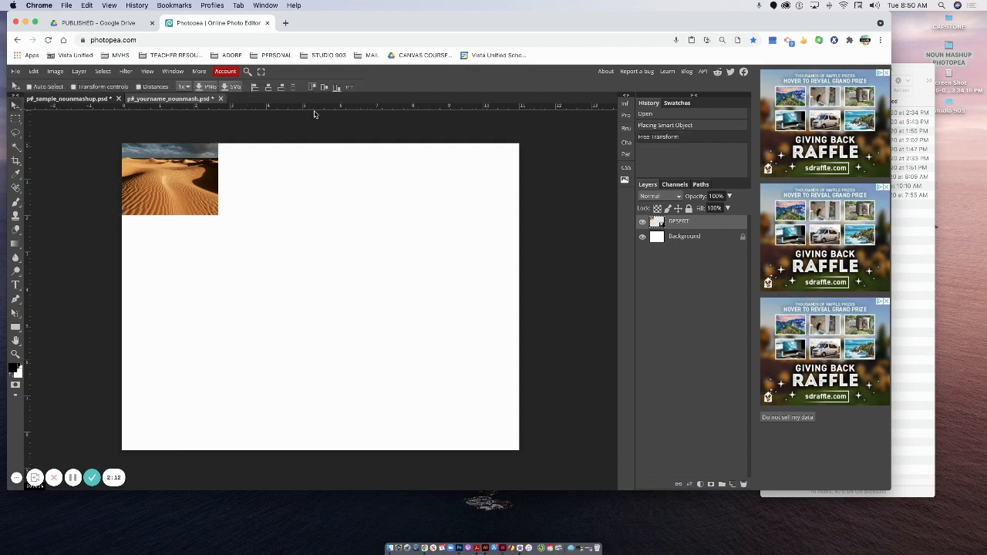
- Free Transform the desert image proportionally to about 499% so that it covers the whole canvas
{"action": "left_click", "coordinate": [74, 87]}
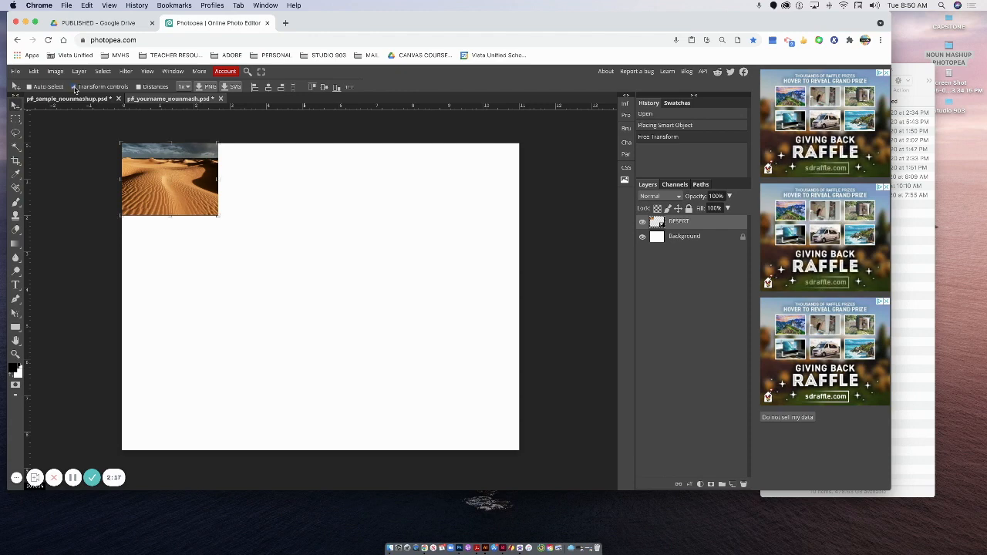
{"action": "left_click", "coordinate": [74, 86]}
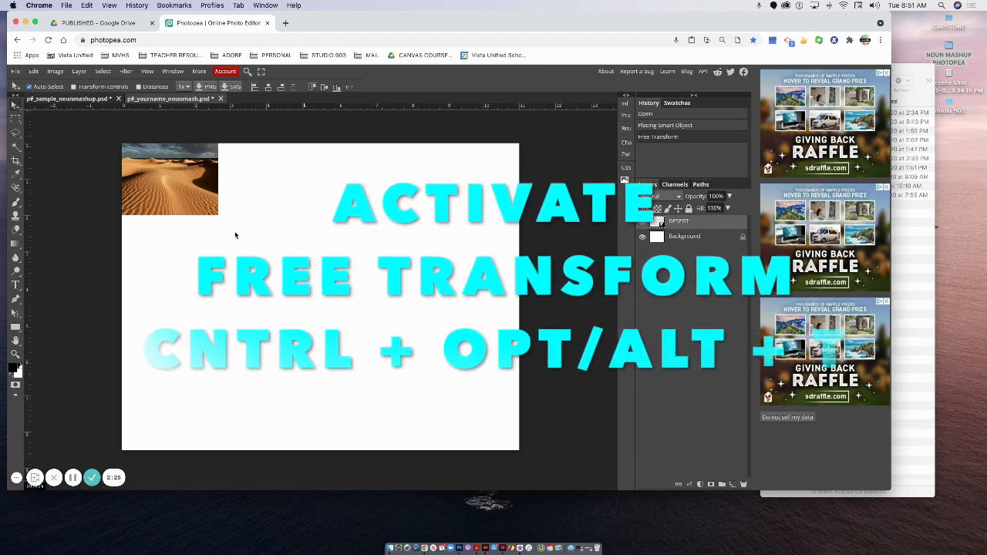
{"action": "key", "text": "ctrl+alt+t"}
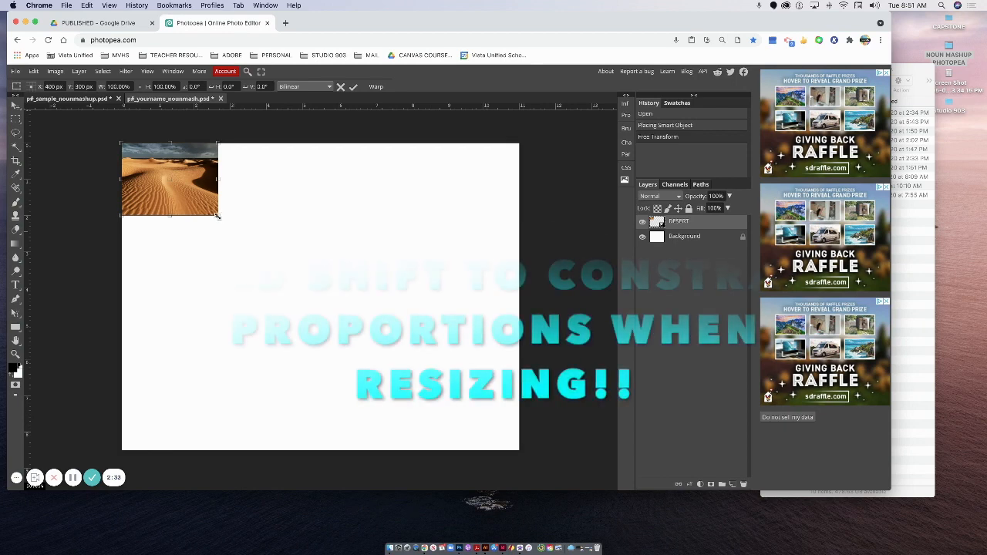
{"action": "left_click_drag", "start_coordinate": [218, 215], "coordinate": [612, 512]}
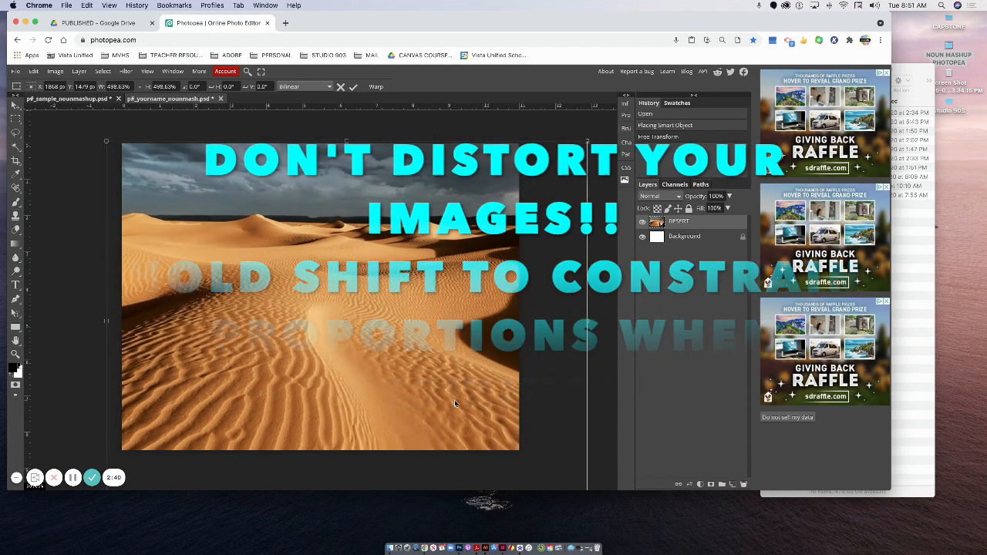
{"action": "left_click", "coordinate": [353, 87]}
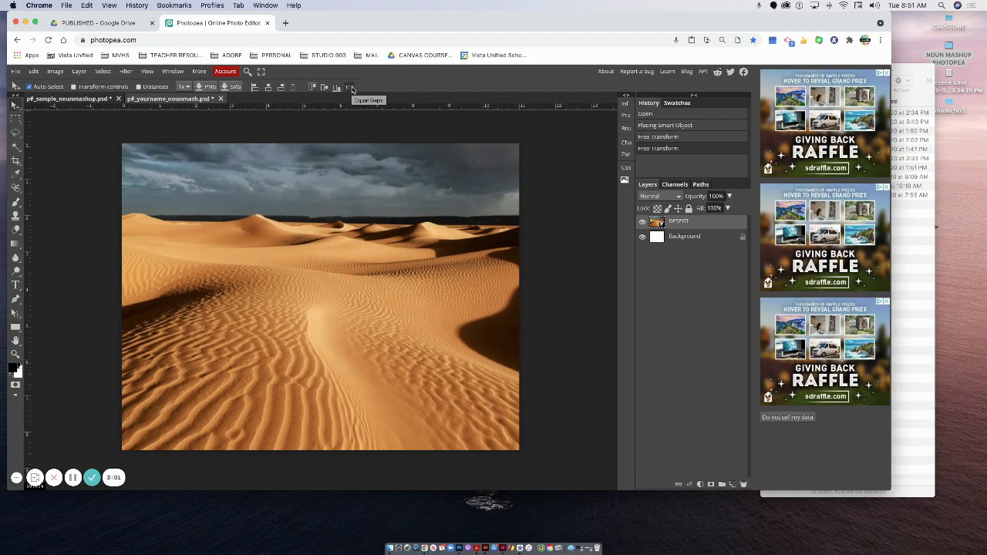
- Switch to p#_sample_nounmashup.psd and show the desert background, costumed man, panda copy and bamboo copy 2 layers
{"action": "left_click", "coordinate": [47, 101]}
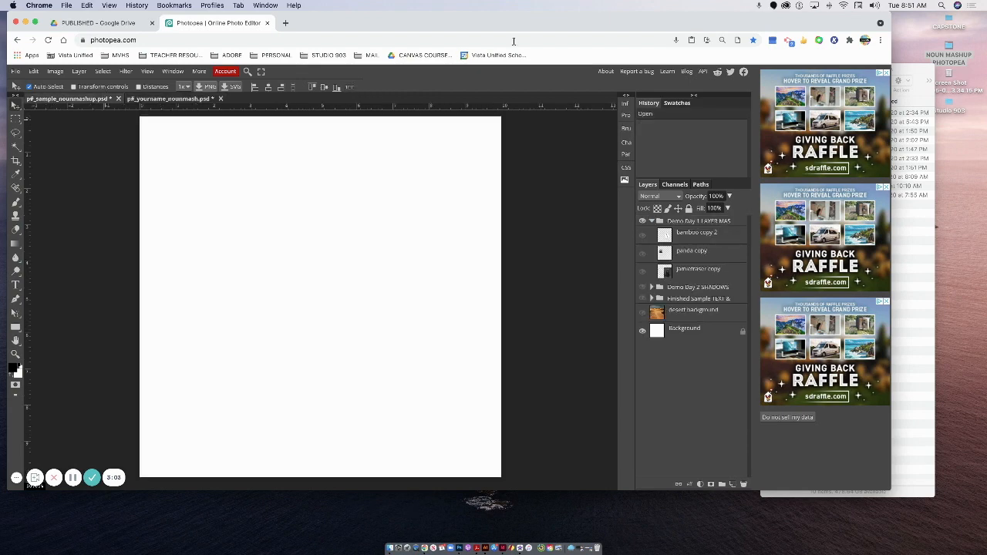
{"action": "left_click", "coordinate": [643, 314]}
{"action": "left_click_drag", "start_coordinate": [597, 26], "coordinate": [644, 10]}
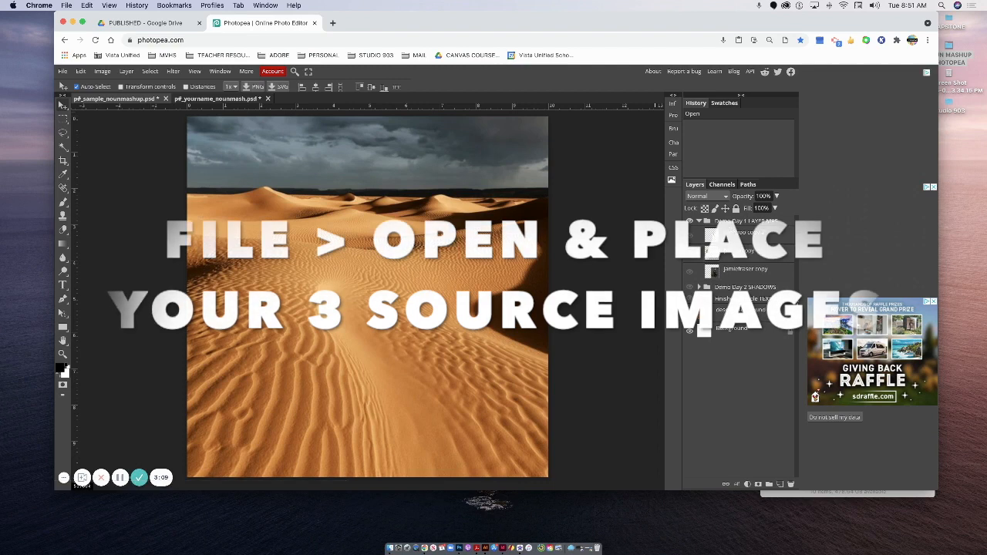
{"action": "left_click", "coordinate": [690, 275]}
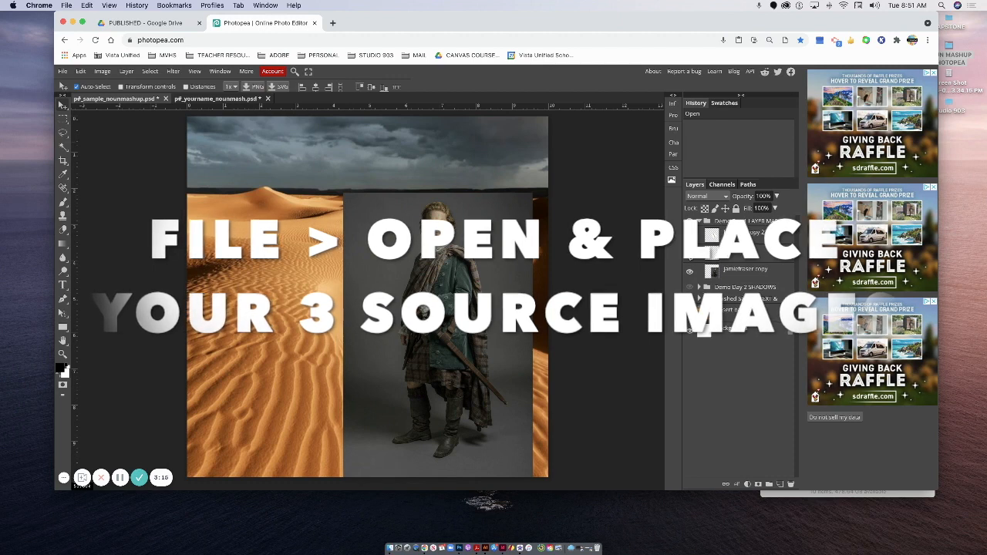
{"action": "left_click", "coordinate": [690, 252]}
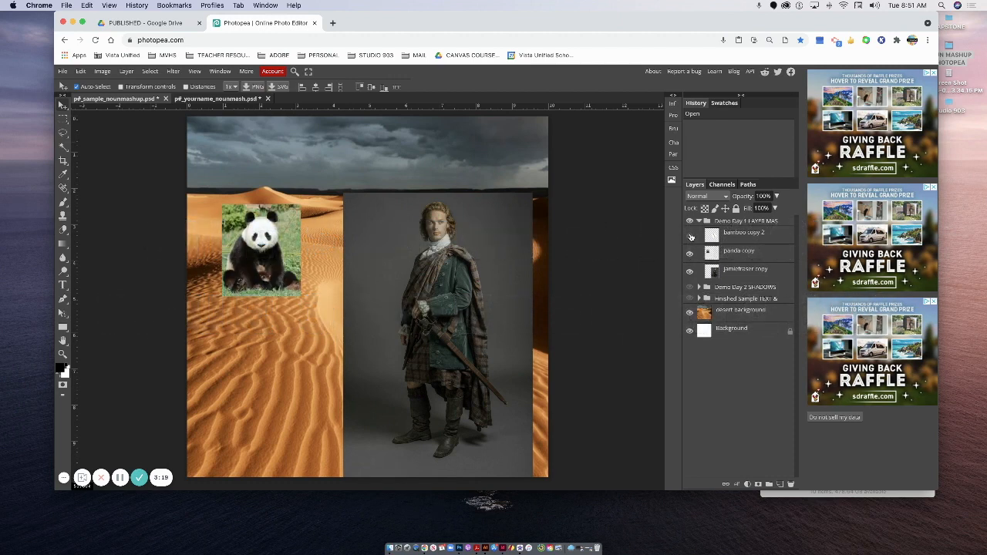
{"action": "left_click", "coordinate": [690, 236]}
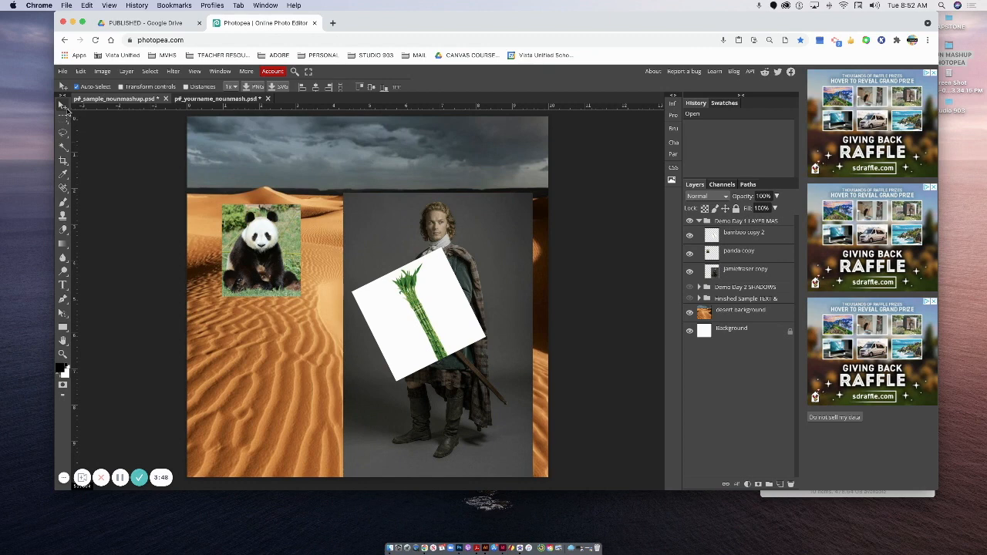
- Move the bamboo image slightly left and down, and the panda image slightly right and up
{"action": "mouse_move", "coordinate": [425, 293]}
{"action": "left_mouse_down"}
{"action": "mouse_move", "coordinate": [373, 229]}
{"action": "mouse_move", "coordinate": [400, 289]}
{"action": "mouse_move", "coordinate": [418, 299]}
{"action": "left_mouse_up"}
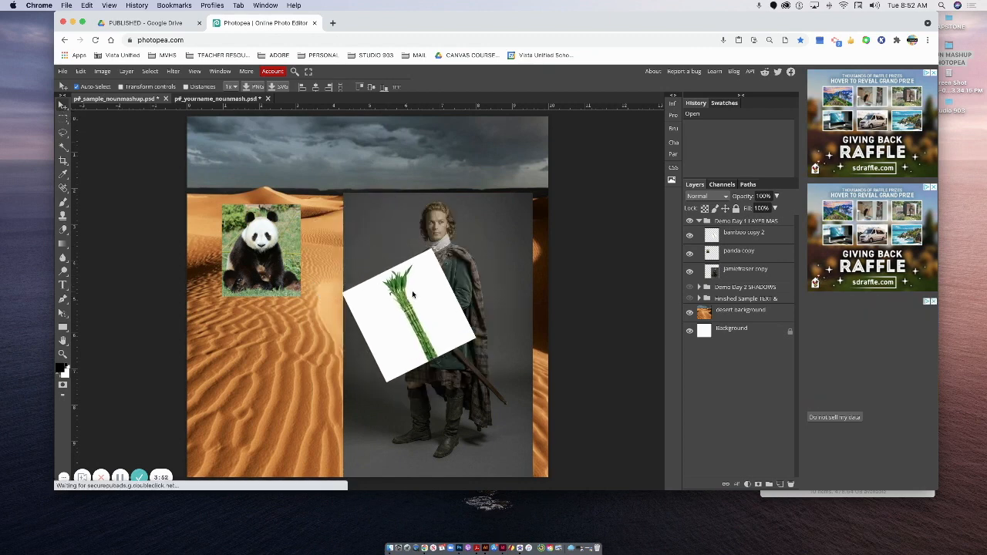
{"action": "left_click", "coordinate": [725, 251]}
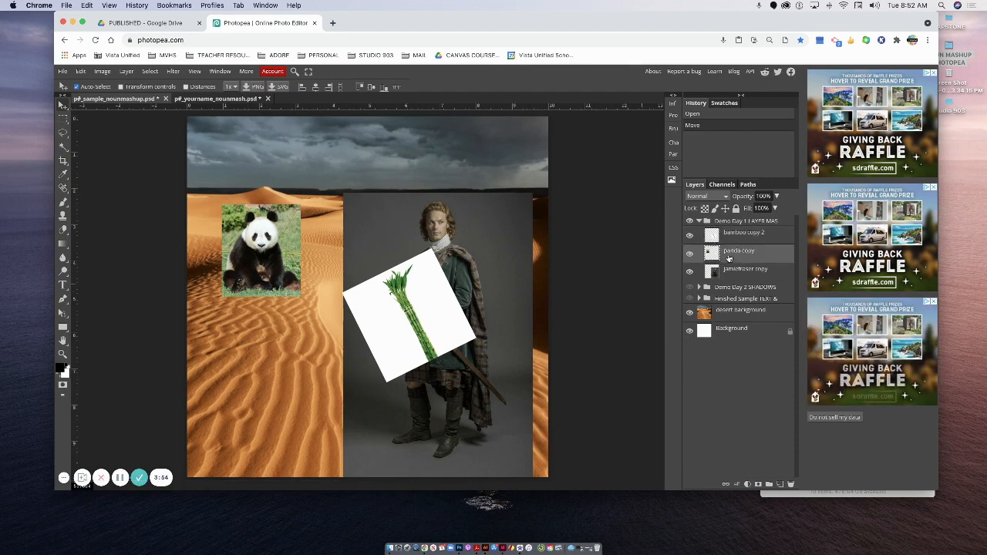
{"action": "mouse_move", "coordinate": [296, 220]}
{"action": "left_mouse_down"}
{"action": "mouse_move", "coordinate": [301, 180]}
{"action": "mouse_move", "coordinate": [310, 214]}
{"action": "mouse_move", "coordinate": [300, 217]}
{"action": "left_mouse_up"}
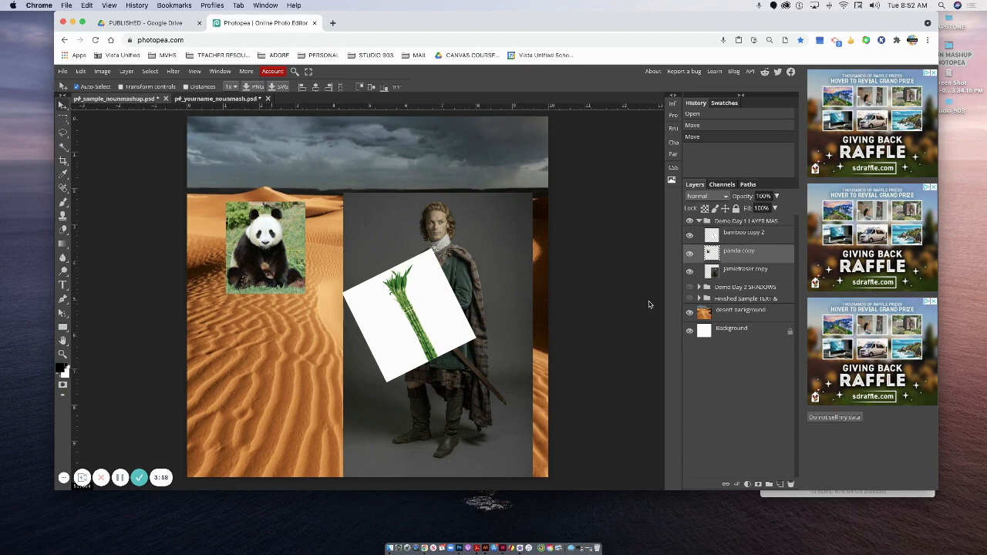
- Hide the bamboo copy 2 layer so that the whole costumed man is exposed
{"action": "left_click", "coordinate": [689, 236]}
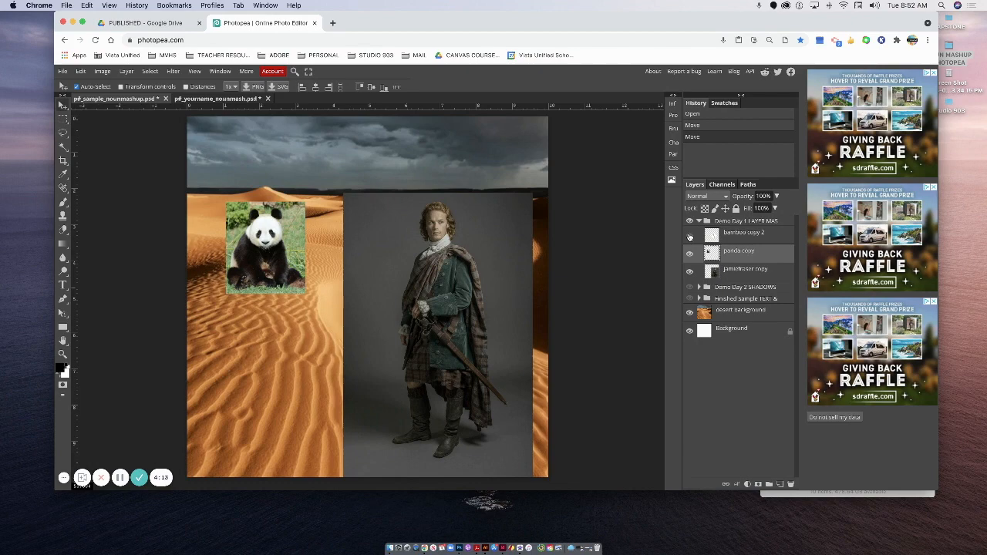
{"action": "key", "text": "super+plus"}
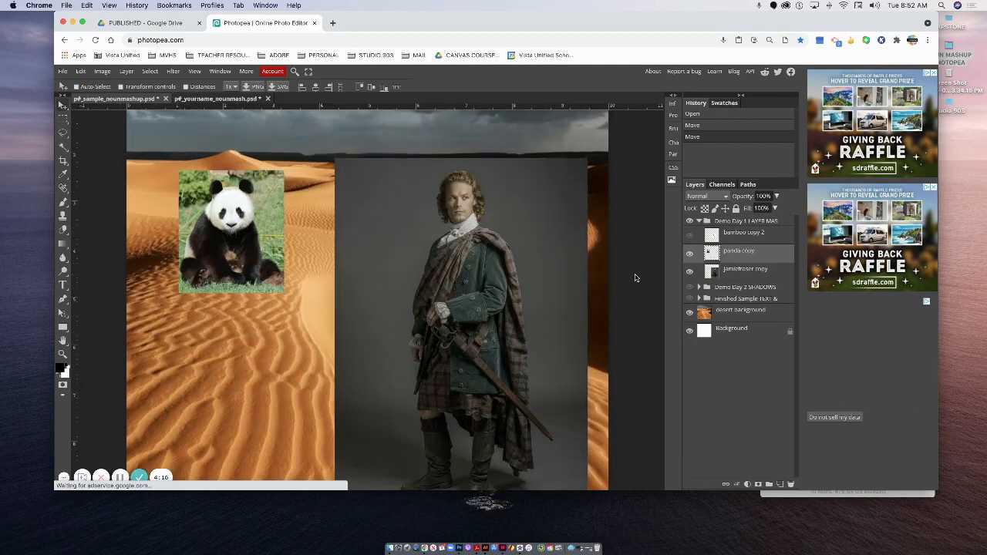
{"action": "scroll", "coordinate": [556, 286], "scroll_direction": "down", "scroll_amount": 3}
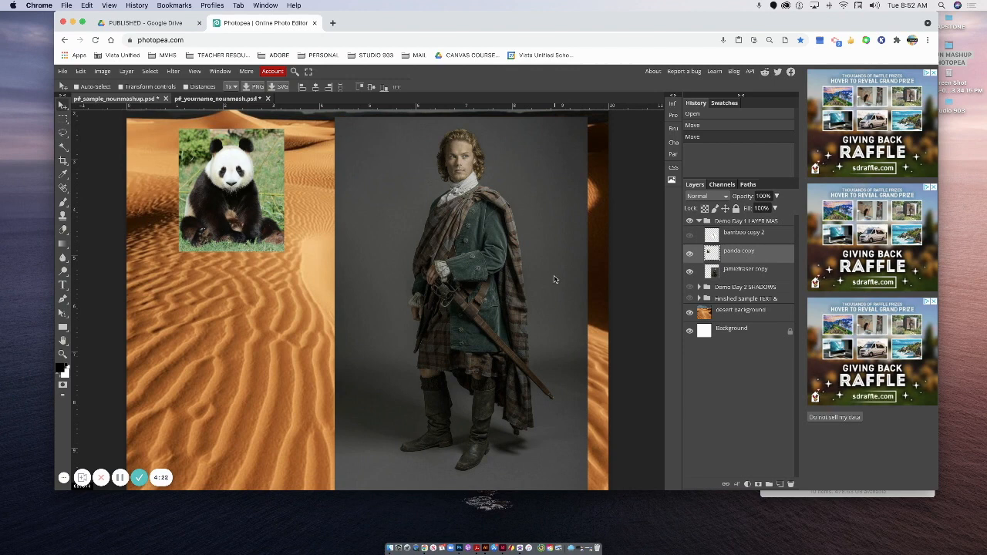
- On the costumed man's layer, use Quick Selection to select his head, hair, clothing and sword
{"action": "right_click", "coordinate": [65, 148]}
{"action": "left_click", "coordinate": [106, 160]}
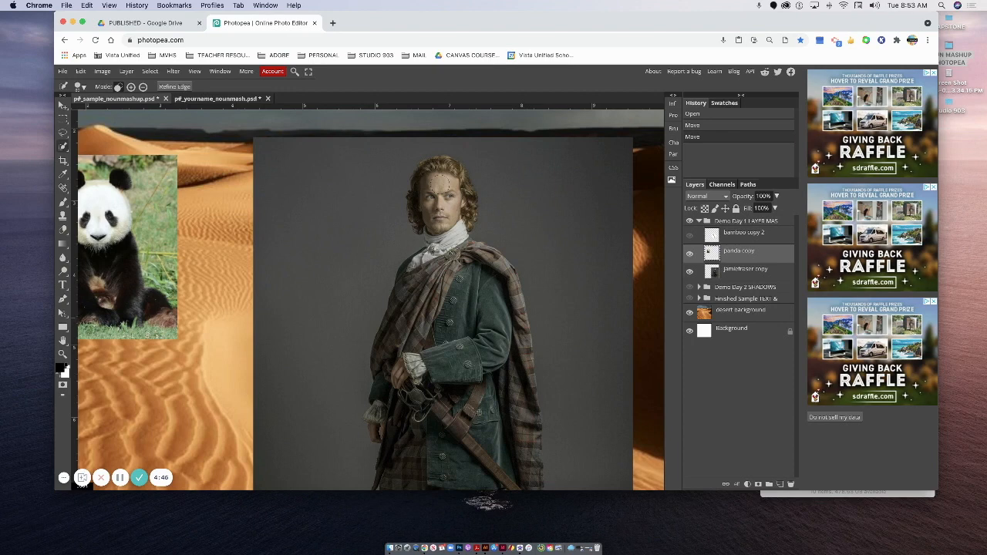
{"action": "left_click", "coordinate": [751, 275]}
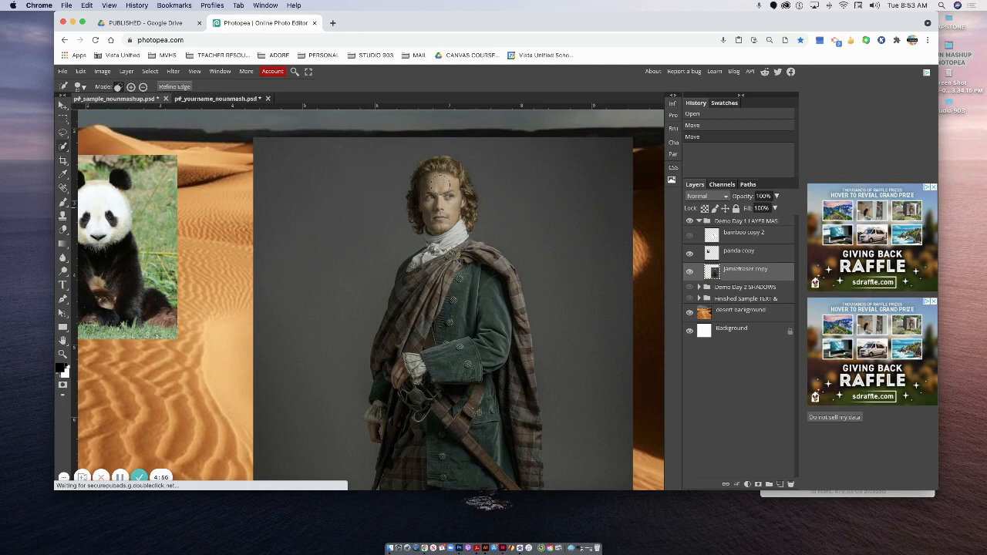
{"action": "left_click", "coordinate": [438, 183]}
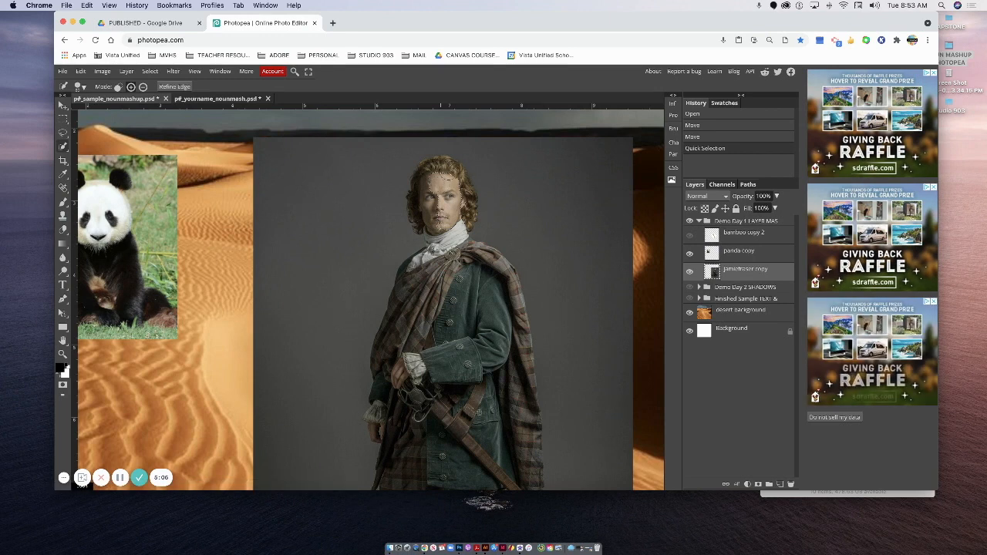
{"action": "left_click_drag", "start_coordinate": [443, 167], "coordinate": [468, 202]}
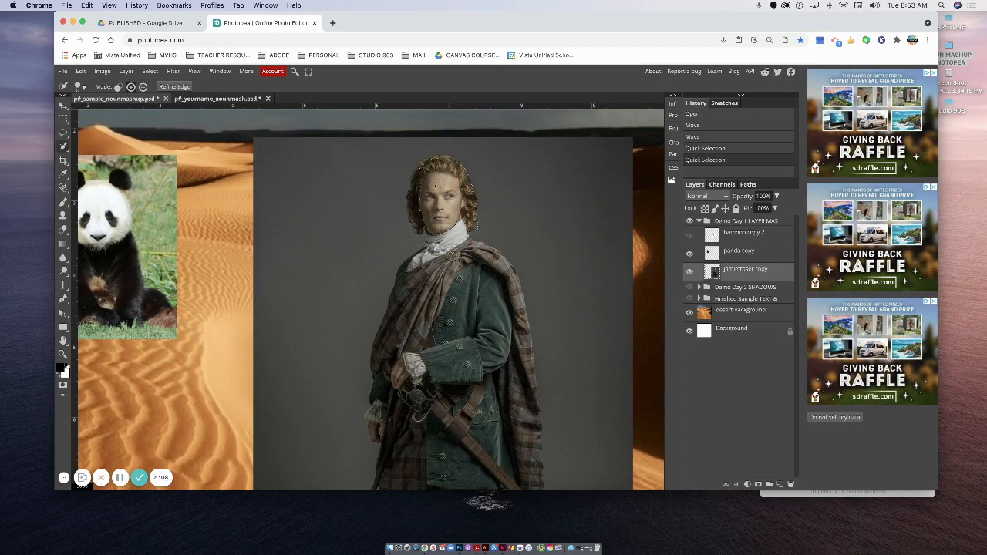
{"action": "left_click", "coordinate": [436, 187]}
{"action": "scroll", "coordinate": [462, 389], "scroll_direction": "down", "scroll_amount": 4}
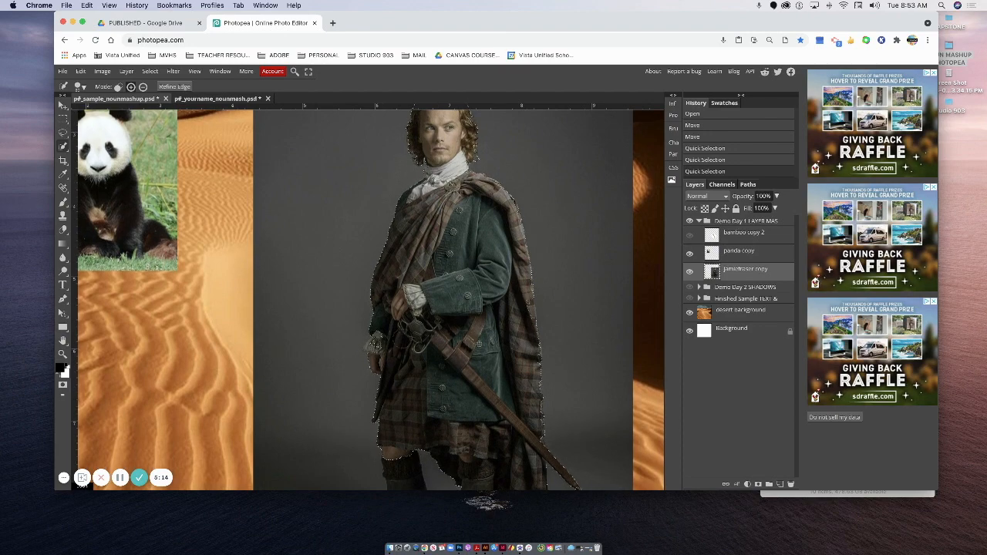
{"action": "scroll", "coordinate": [368, 299], "scroll_direction": "down", "scroll_amount": 6}
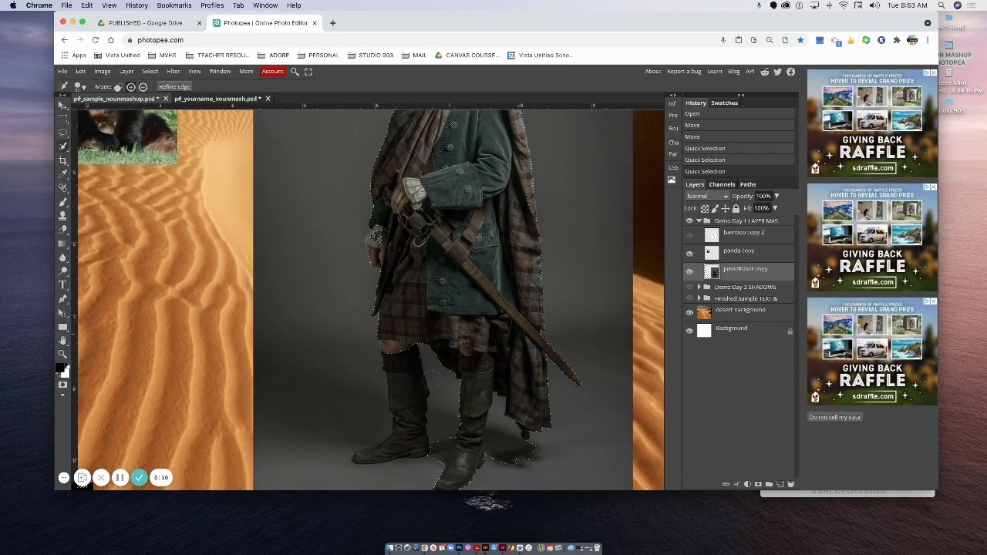
- Try to extend the quick selection over the man's boots and coat, and undo the last selection change
{"action": "left_click", "coordinate": [399, 374]}
{"action": "left_click", "coordinate": [479, 238]}
{"action": "left_click", "coordinate": [625, 251]}
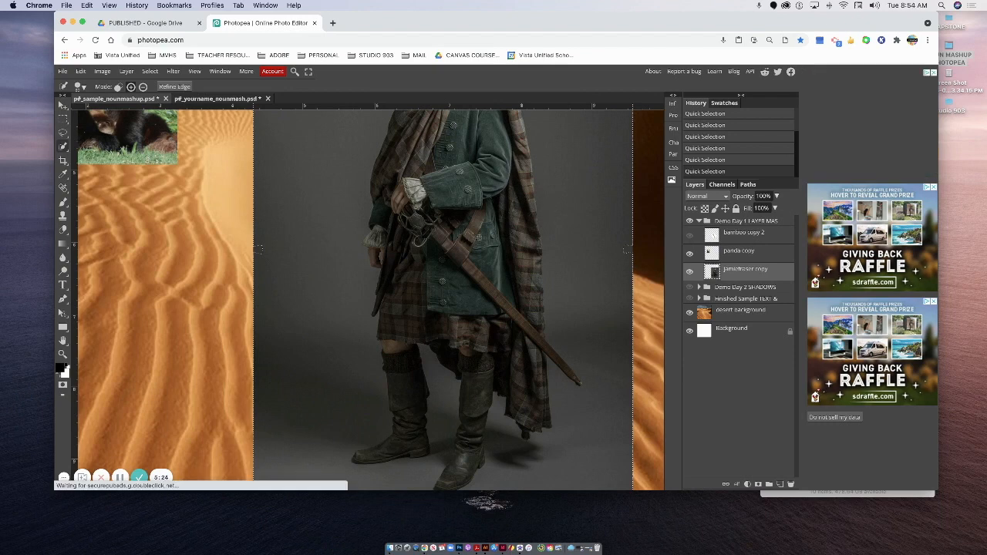
{"action": "key", "text": "super+z"}
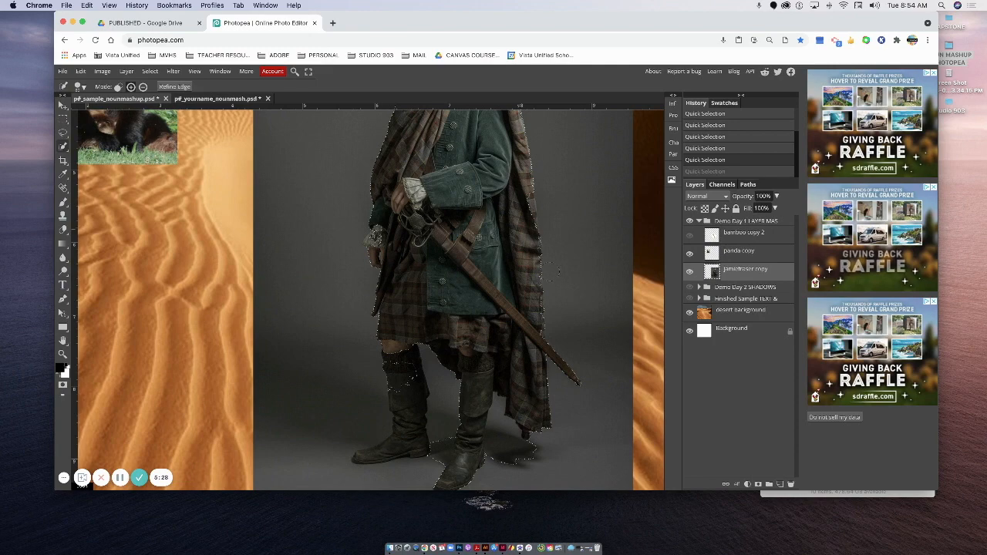
- Add the man's unselected front boot to the existing selection with the Lasso Select tool
{"action": "scroll", "coordinate": [455, 301], "scroll_direction": "up", "scroll_amount": 2}
{"action": "scroll", "coordinate": [551, 269], "scroll_direction": "down", "scroll_amount": 2}
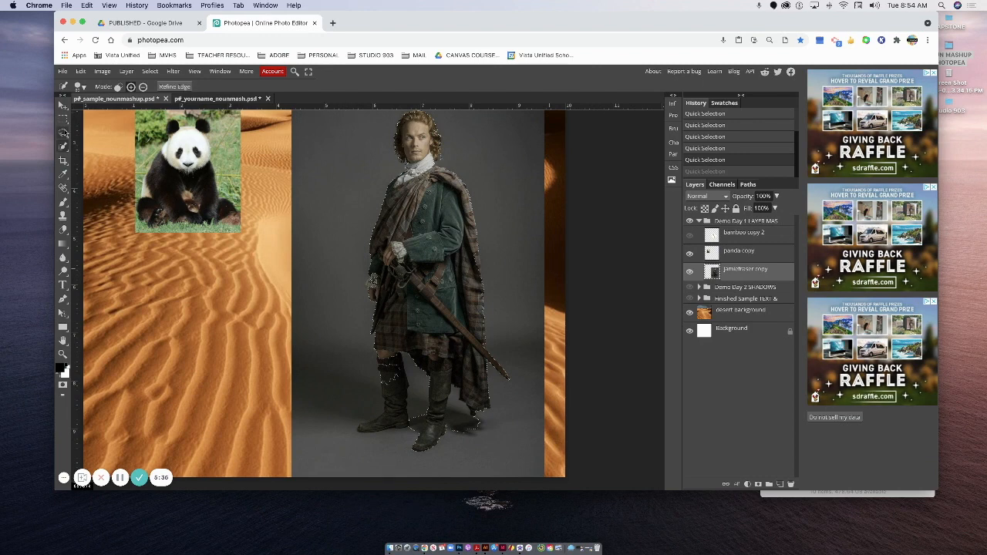
{"action": "right_click", "coordinate": [63, 132]}
{"action": "left_click", "coordinate": [108, 133]}
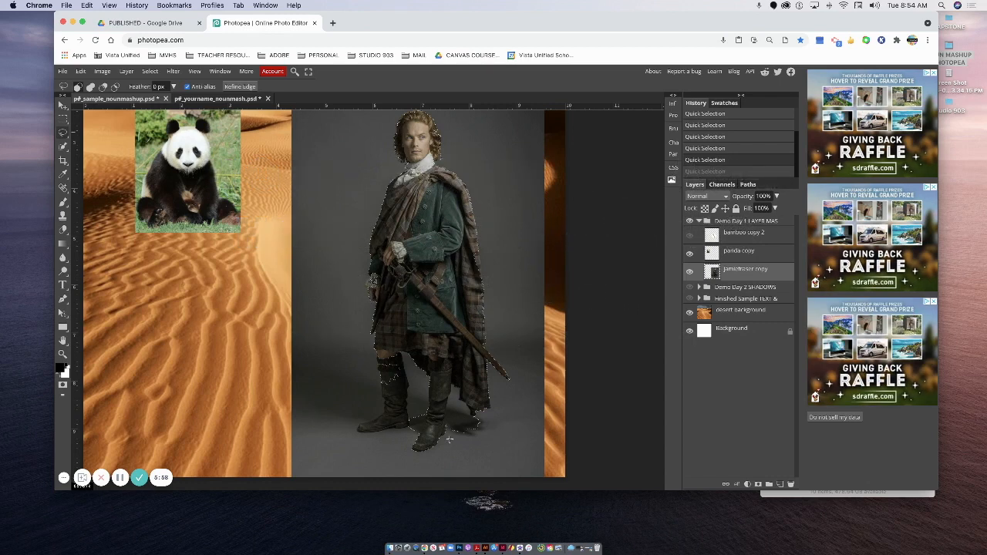
{"action": "right_click", "coordinate": [63, 132]}
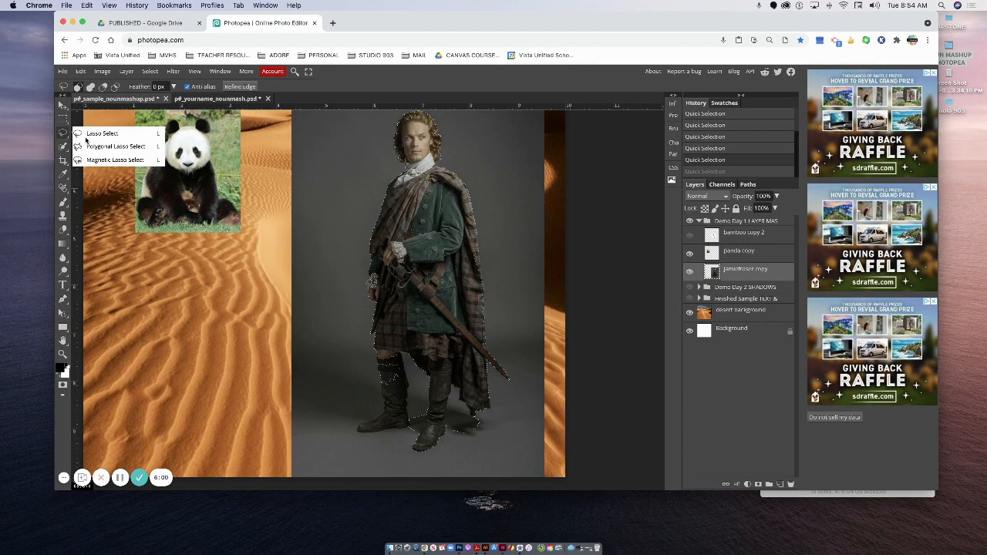
{"action": "key", "text": "shift"}
{"action": "left_click", "coordinate": [375, 349], "text": "shift"}
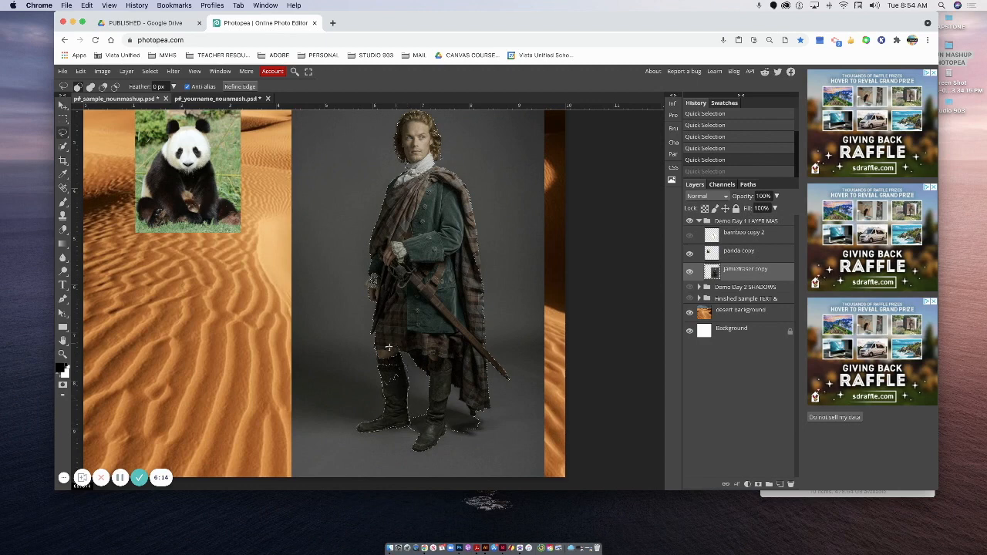
- Add the missed areas at the man's knee, boot top and lower hand to the lasso selection
{"action": "mouse_move", "coordinate": [377, 352]}
{"action": "left_mouse_down"}
{"action": "mouse_move", "coordinate": [385, 382]}
{"action": "mouse_move", "coordinate": [394, 378]}
{"action": "left_mouse_up"}
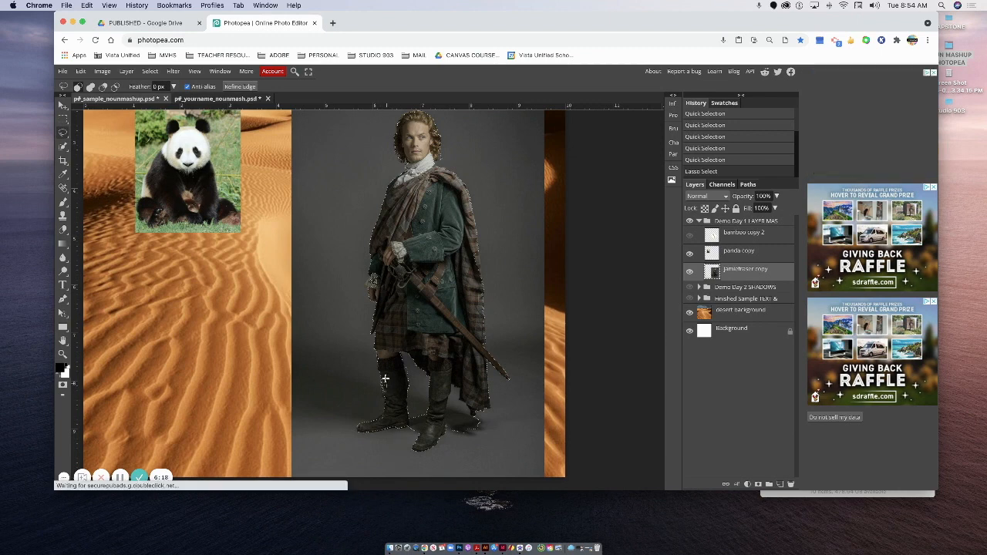
{"action": "left_click_drag", "start_coordinate": [386, 379], "coordinate": [394, 378]}
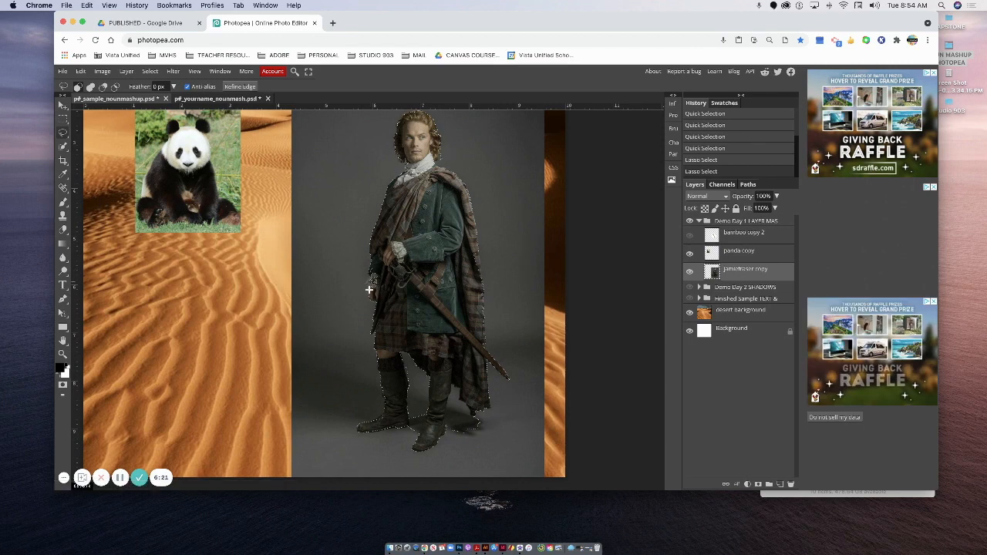
{"action": "left_click_drag", "start_coordinate": [367, 288], "coordinate": [372, 273]}
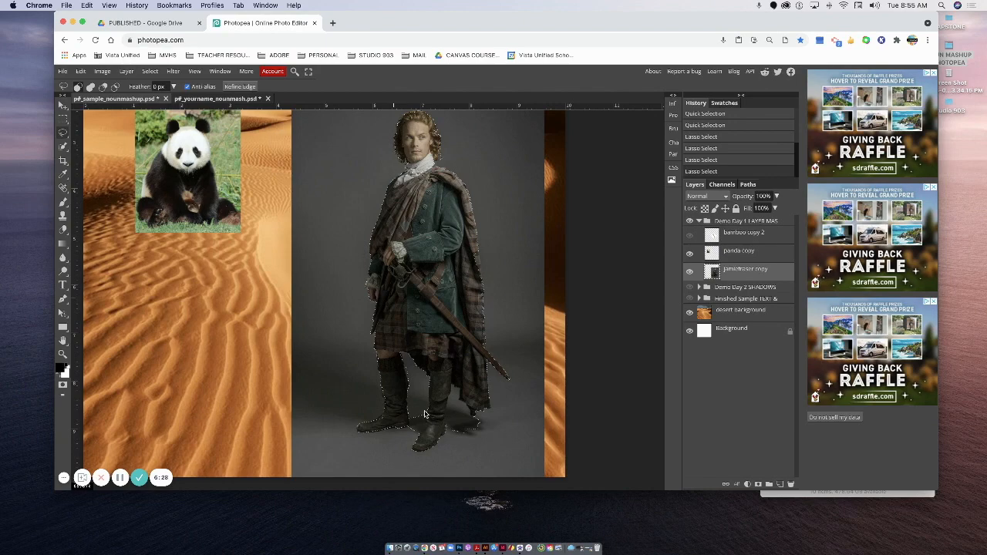
- Refine the selection edge along the sock and kilt hem of the man's front leg with the Lasso
{"action": "key", "text": "super+plus"}
{"action": "key", "text": "super+plus"}
{"action": "left_click_drag", "start_coordinate": [486, 395], "coordinate": [425, 134]}
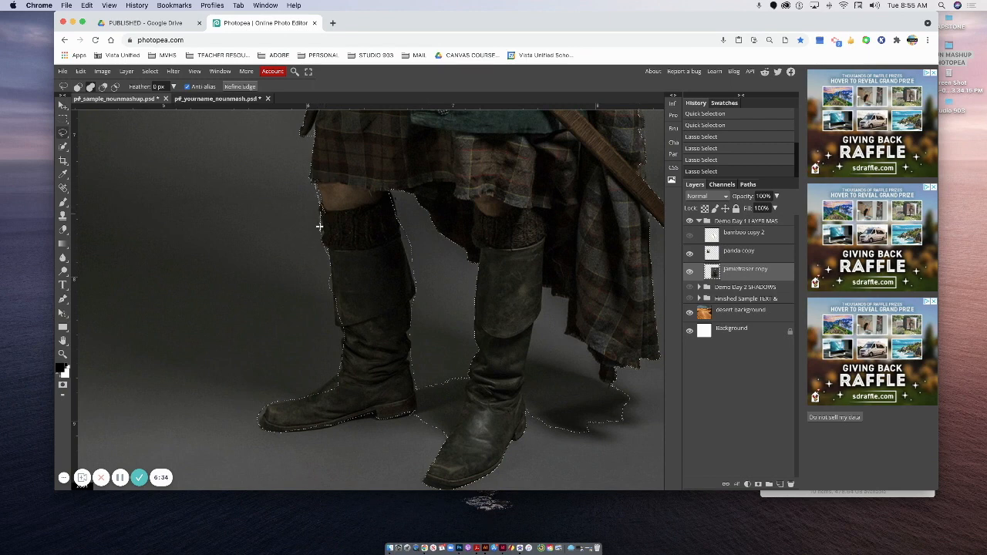
{"action": "left_click_drag", "start_coordinate": [330, 251], "coordinate": [316, 210]}
{"action": "left_click_drag", "start_coordinate": [320, 168], "coordinate": [313, 188]}
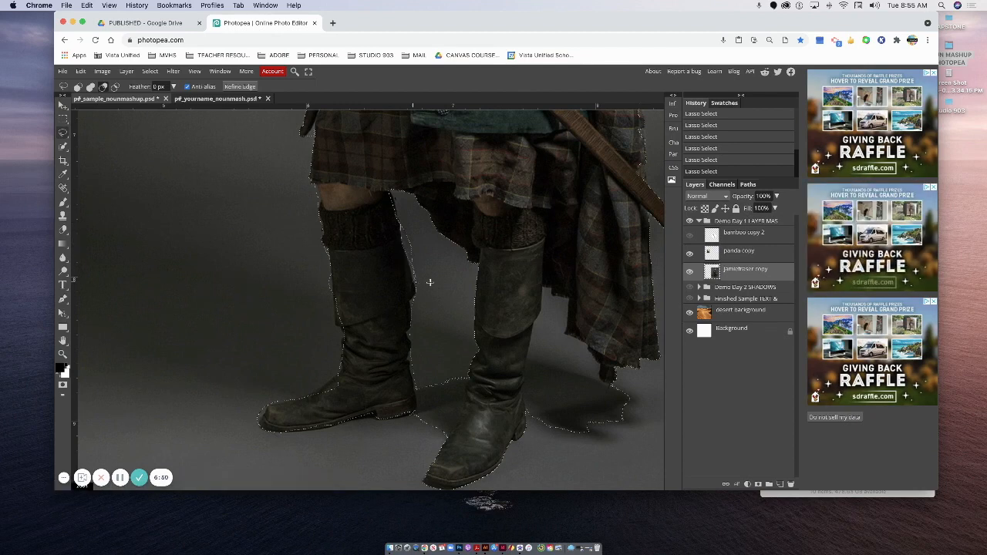
- Subtract the grey backdrop between the legs and the floor shadows around the boots from the selection
{"action": "left_click_drag", "start_coordinate": [429, 282], "coordinate": [404, 220]}
{"action": "scroll", "coordinate": [461, 320], "scroll_direction": "down", "scroll_amount": 3}
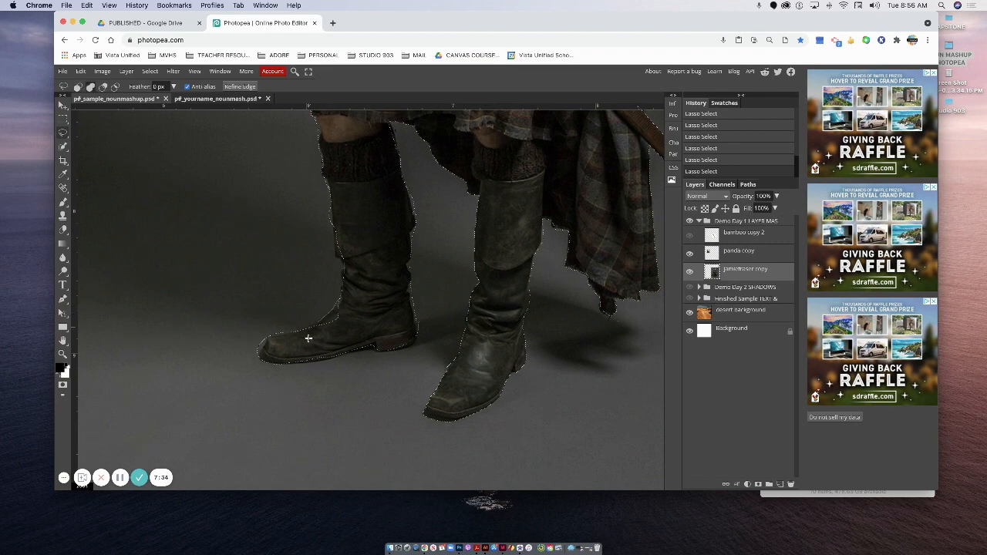
{"action": "left_click_drag", "start_coordinate": [367, 301], "coordinate": [366, 301]}
- Add a raster mask to the costumed man's layer from the selection to conceal his grey studio backdrop
{"action": "scroll", "coordinate": [496, 374], "scroll_direction": "up", "scroll_amount": 10}
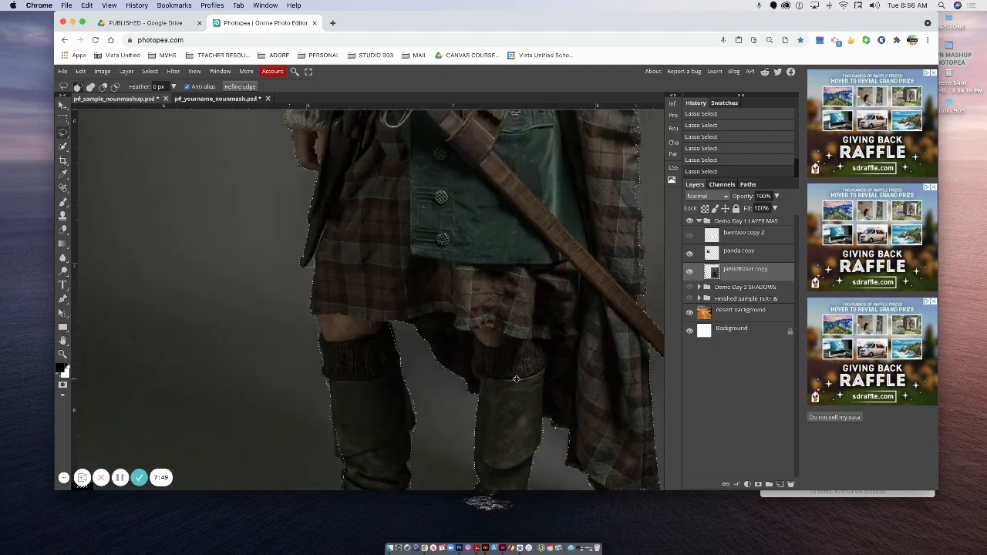
{"action": "scroll", "coordinate": [420, 306], "scroll_direction": "right", "scroll_amount": 3}
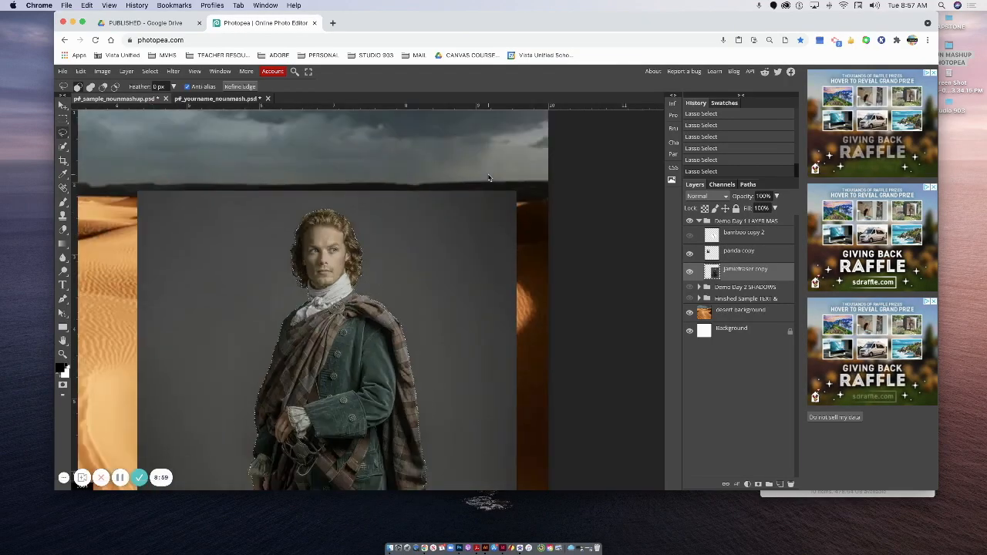
{"action": "key", "text": "super+minus"}
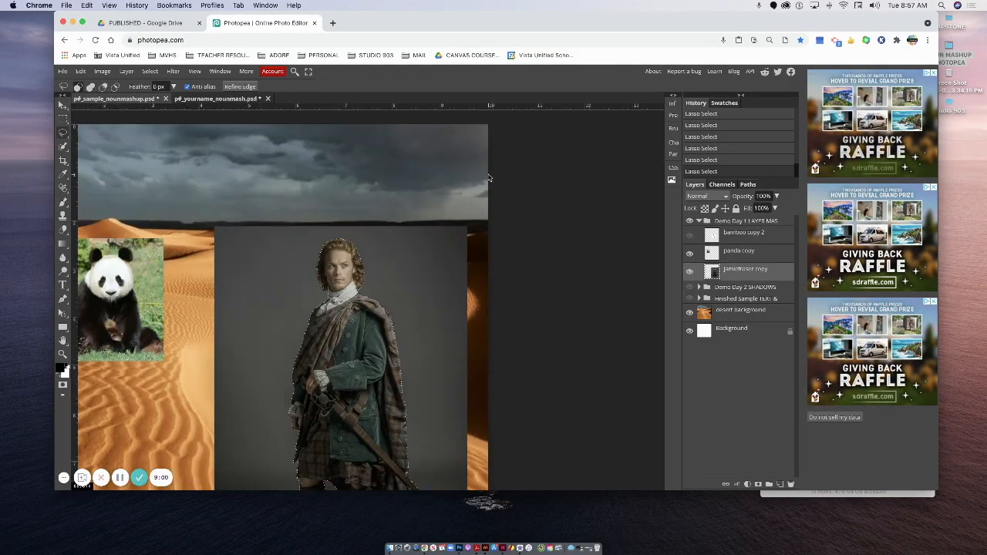
{"action": "scroll", "coordinate": [378, 302], "scroll_direction": "down", "scroll_amount": 1}
{"action": "scroll", "coordinate": [380, 299], "scroll_direction": "down", "scroll_amount": 3}
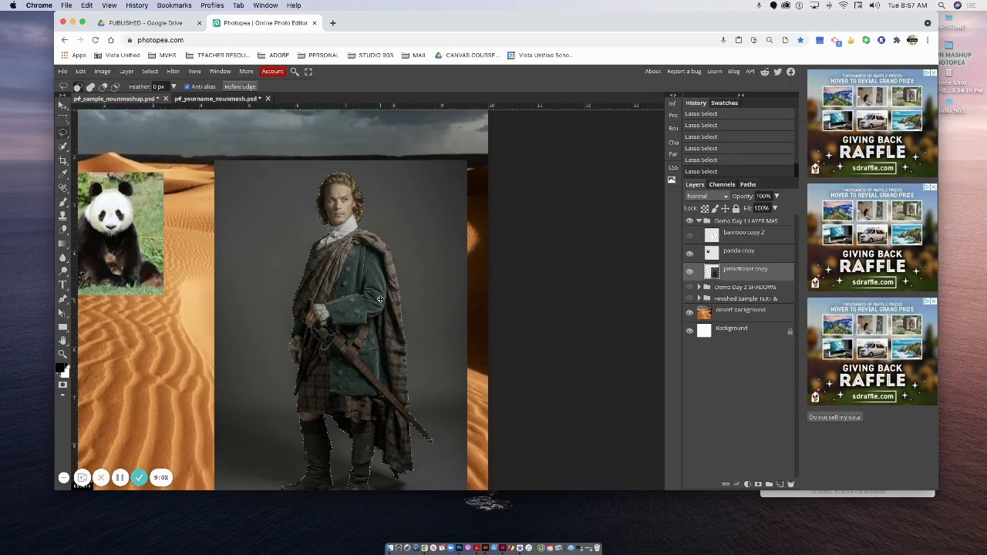
{"action": "scroll", "coordinate": [390, 391], "scroll_direction": "up", "scroll_amount": 2}
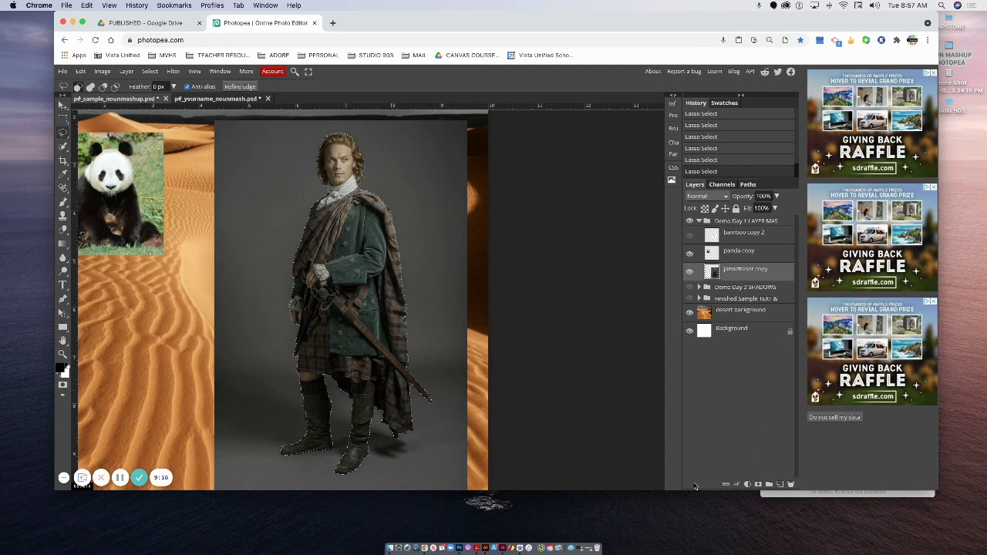
{"action": "left_click", "coordinate": [757, 484]}
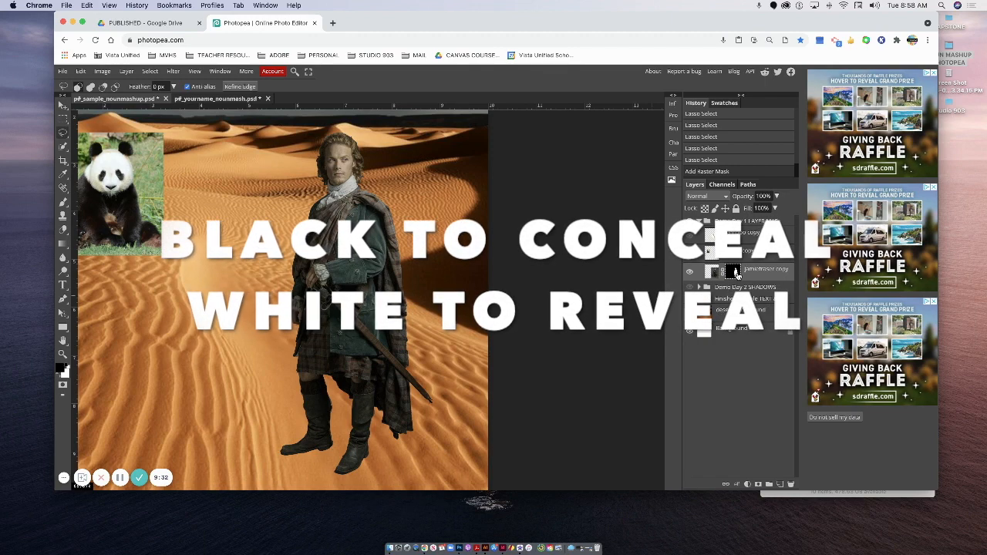
- Activate the Brush tool at the plaid cloak's masked edge and reset the colours to white foreground and black background
{"action": "key", "text": "super+plus"}
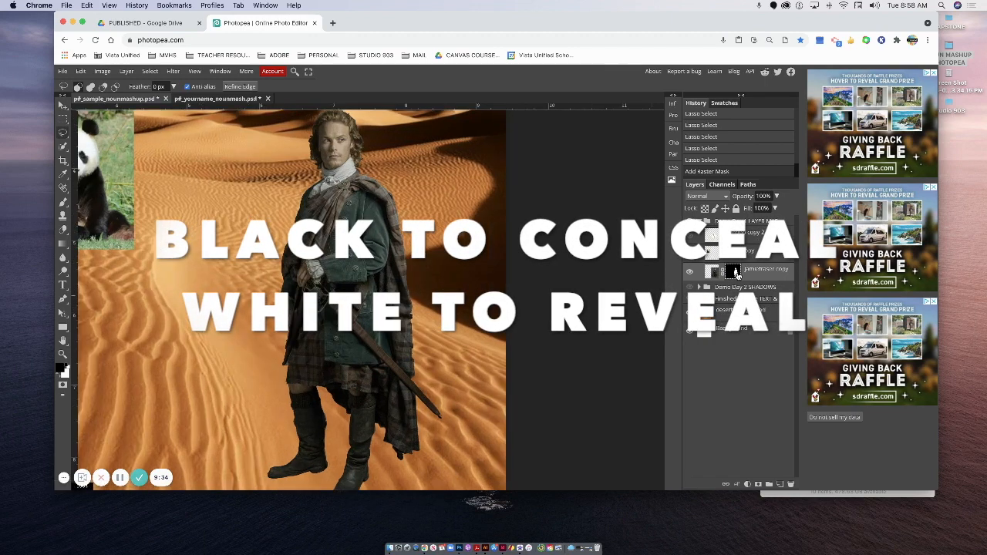
{"action": "key", "text": "super+plus"}
{"action": "key", "text": "super+plus"}
{"action": "key", "text": "super+plus"}
{"action": "left_click_drag", "start_coordinate": [522, 333], "coordinate": [371, 140]}
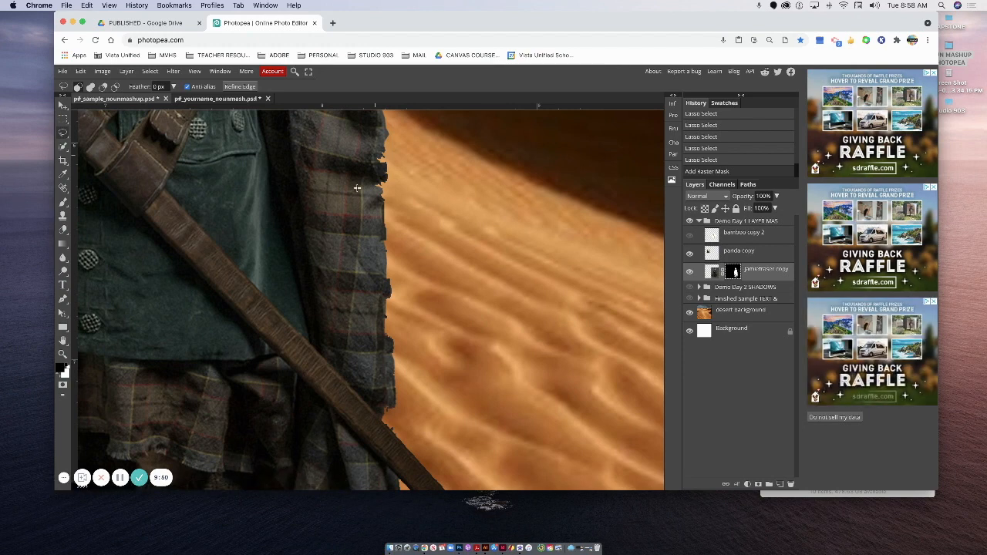
{"action": "left_click", "coordinate": [64, 203]}
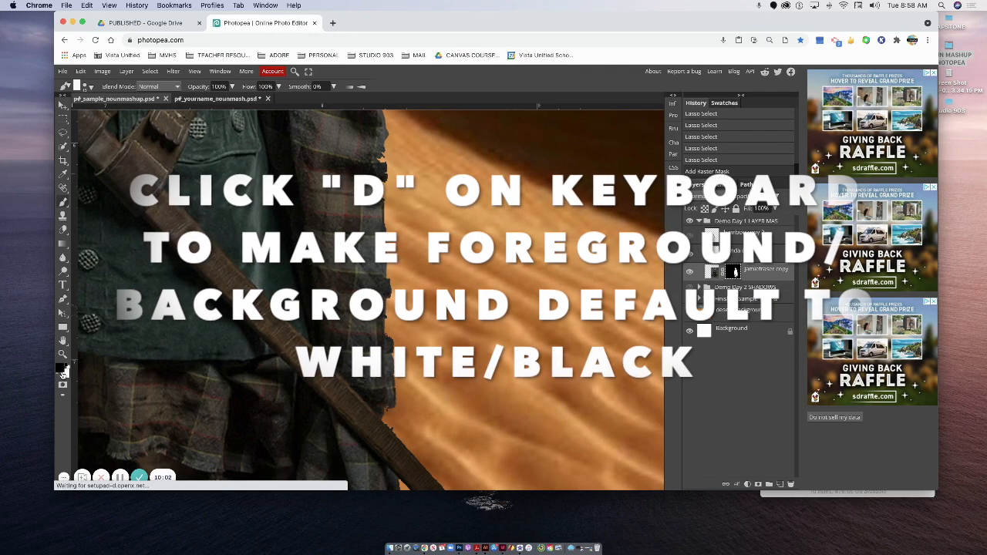
{"action": "key", "text": "d"}
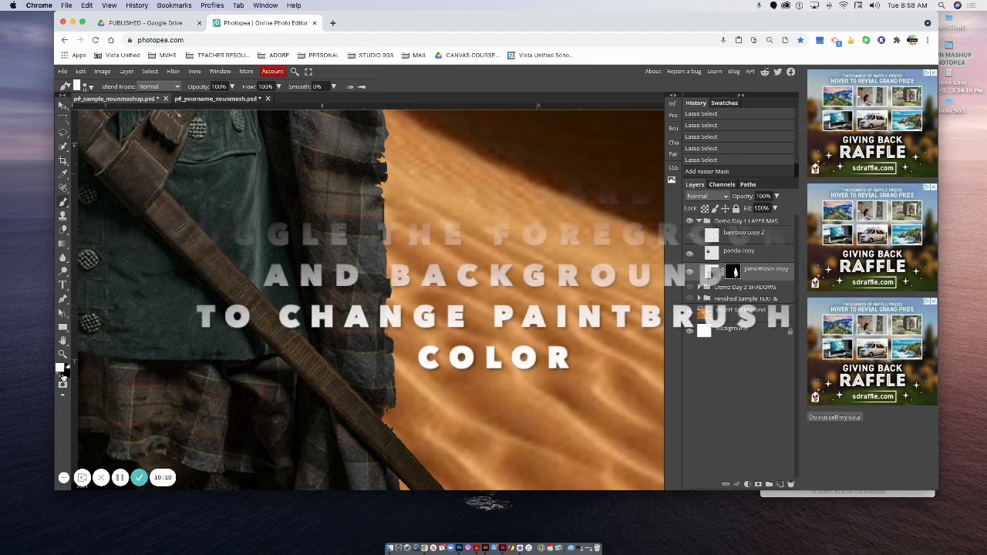
- Swap the foreground and background colours back and forth, ending with white as the painting colour
{"action": "key", "text": "x"}
{"action": "key", "text": "x"}
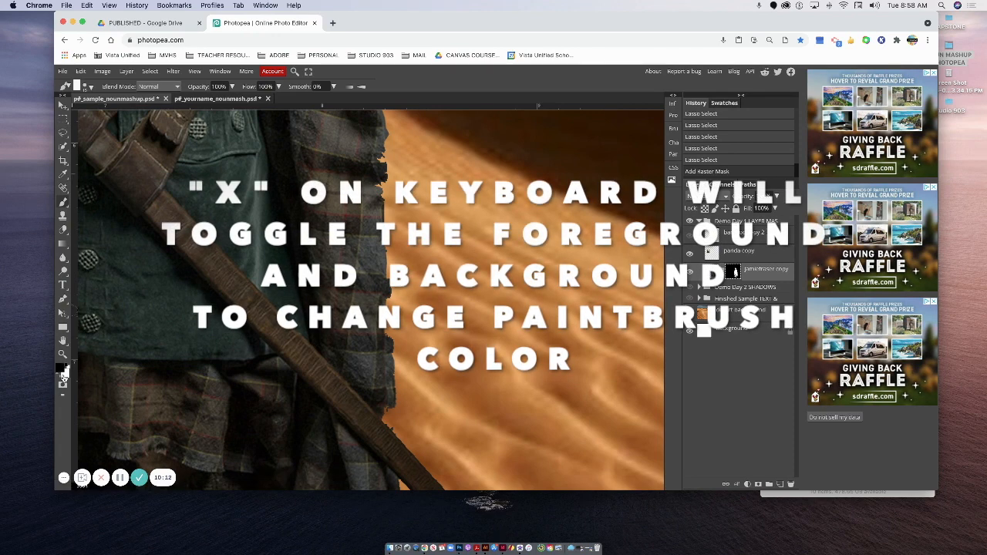
{"action": "key", "text": "x"}
{"action": "key", "text": "x"}
{"action": "key", "text": "x"}
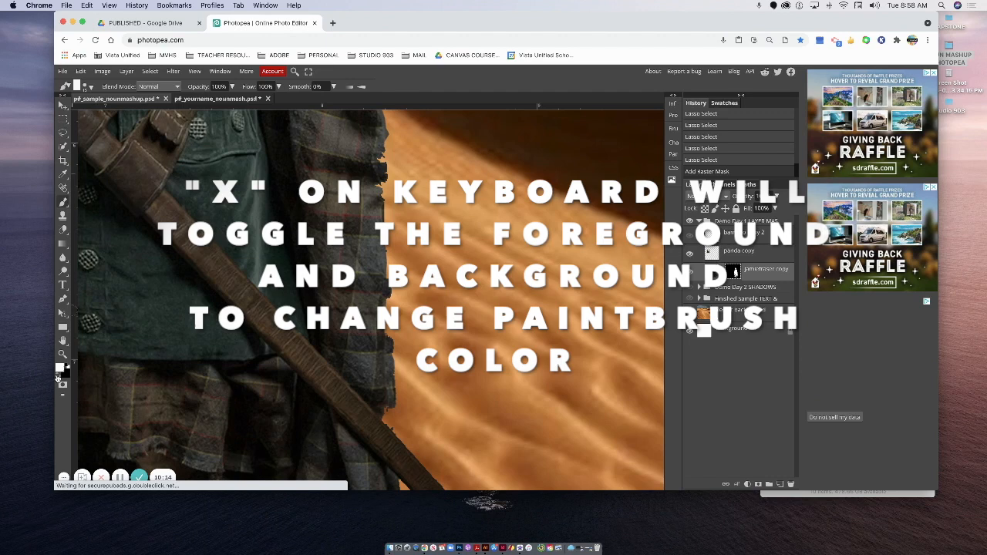
{"action": "key", "text": "x"}
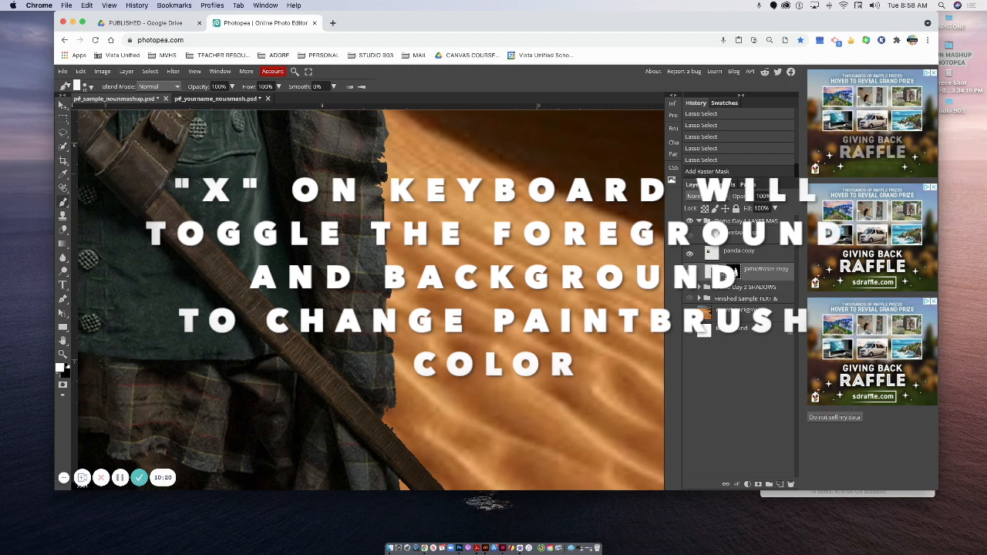
- Paint on the raster mask with the Brush tool to fill the notches along the plaid cloak's jagged edge
{"action": "left_click", "coordinate": [64, 202]}
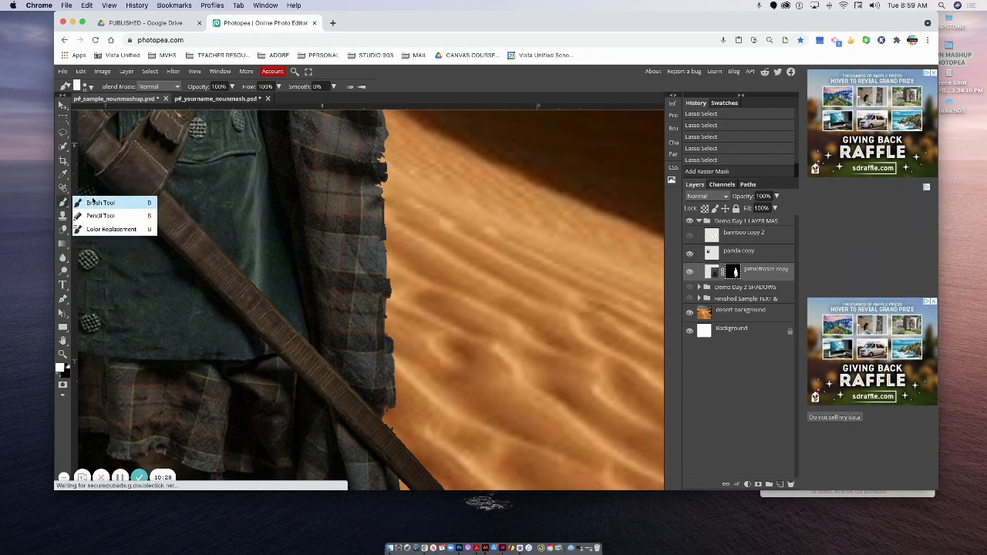
{"action": "left_click", "coordinate": [94, 202]}
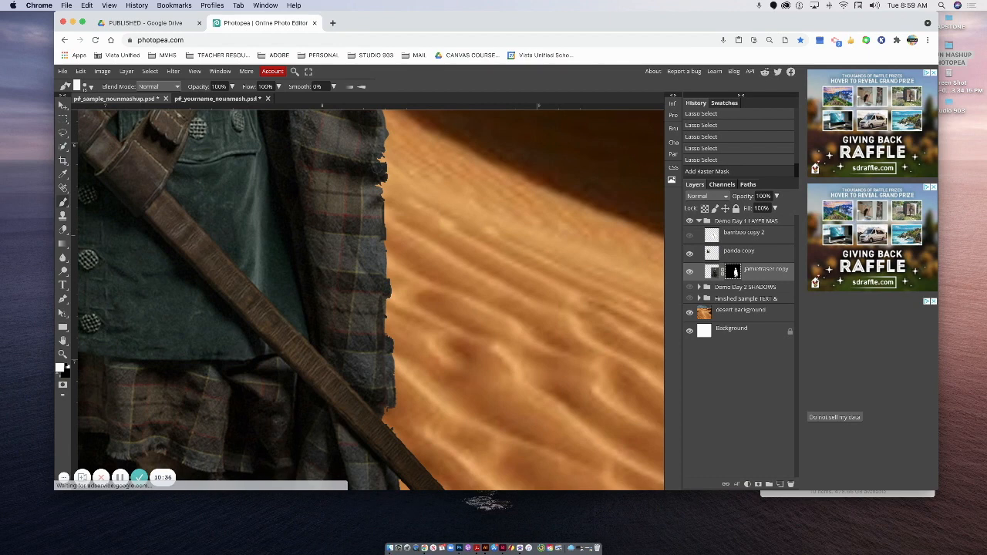
{"action": "left_click_drag", "start_coordinate": [383, 155], "coordinate": [377, 142]}
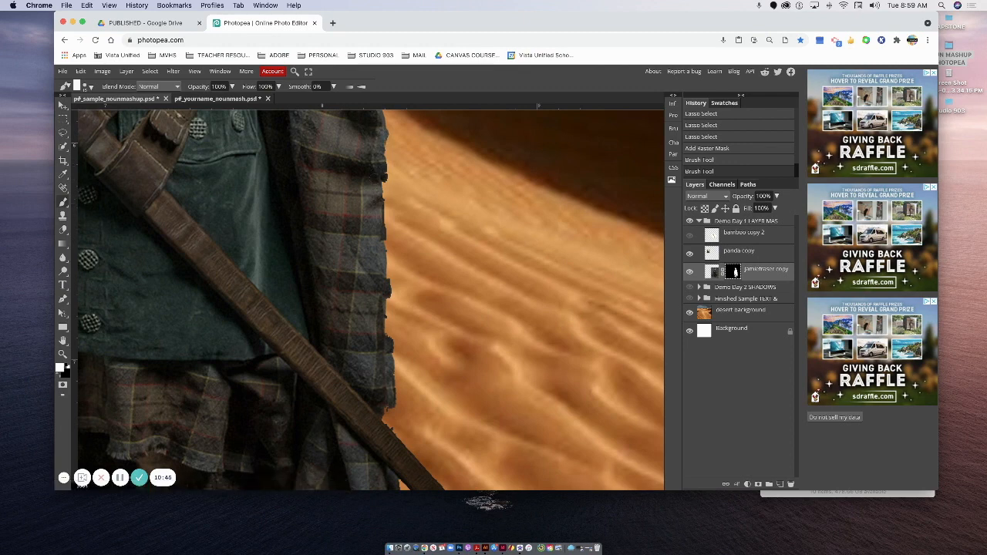
{"action": "left_click_drag", "start_coordinate": [380, 144], "coordinate": [381, 155]}
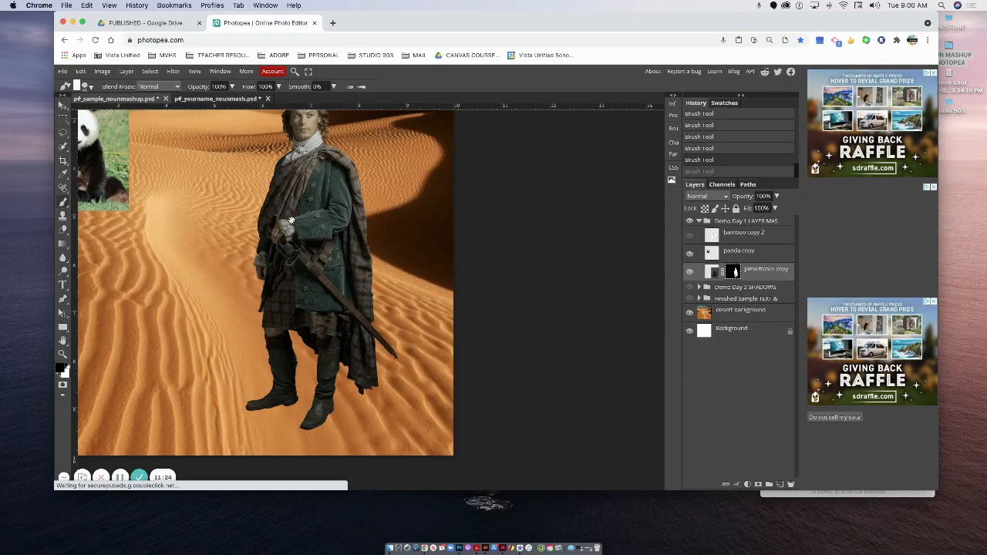
- Feather the costumed man's raster mask by 0.35 px to soften the cutout's edges
{"action": "scroll", "coordinate": [435, 257], "scroll_direction": "up", "scroll_amount": 2}
{"action": "left_click_drag", "start_coordinate": [436, 257], "coordinate": [546, 259]}
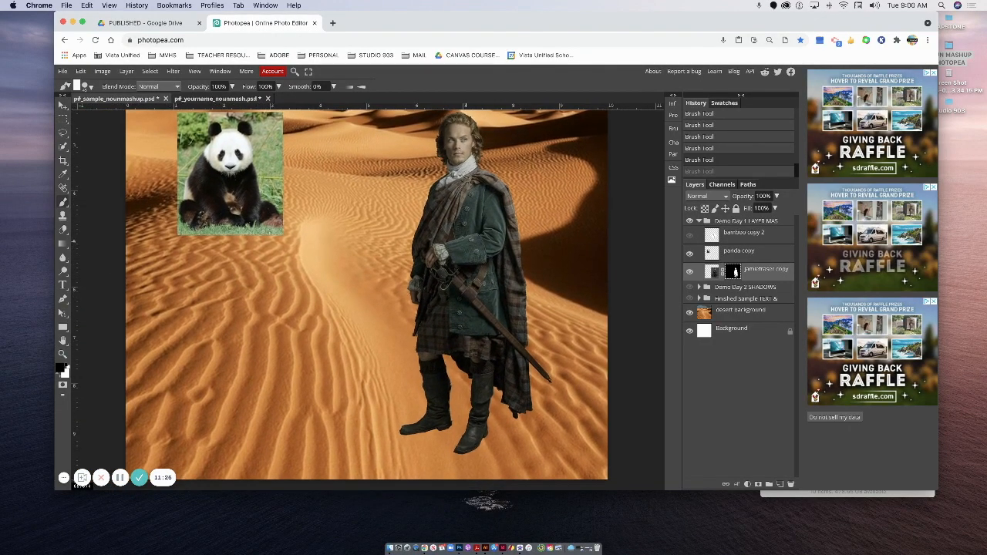
{"action": "double_click", "coordinate": [734, 273]}
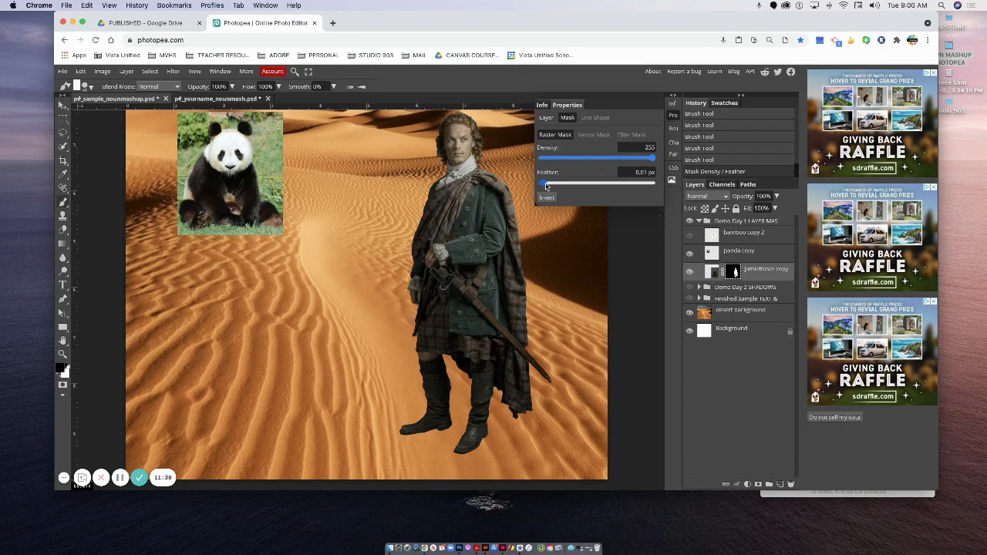
{"action": "left_click_drag", "start_coordinate": [546, 186], "coordinate": [549, 186]}
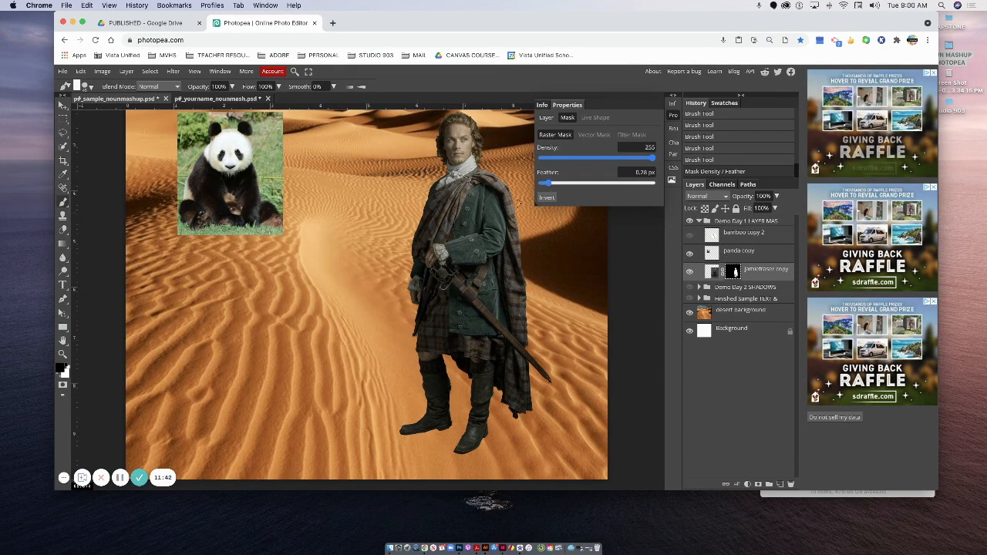
{"action": "left_click", "coordinate": [591, 185]}
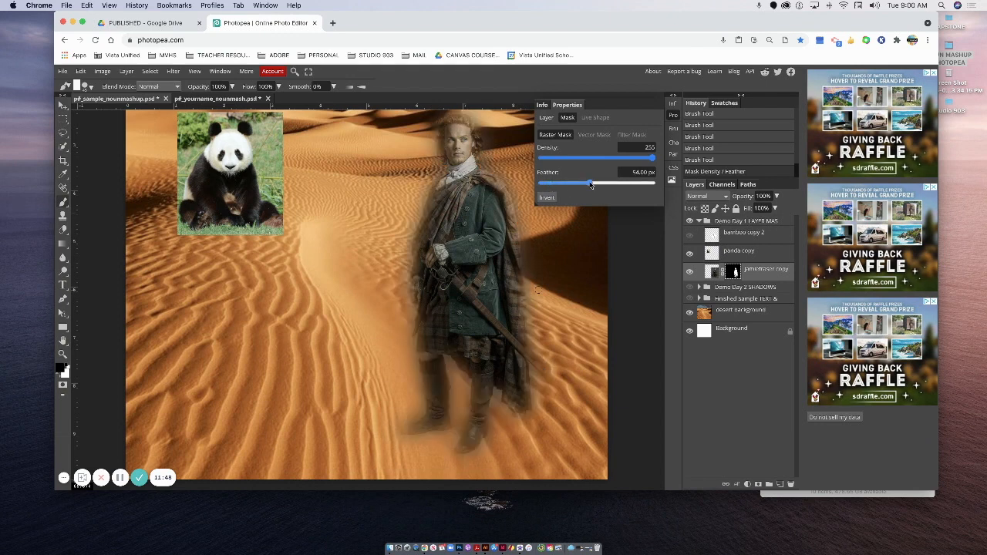
{"action": "left_click", "coordinate": [543, 185]}
{"action": "left_click_drag", "start_coordinate": [546, 185], "coordinate": [552, 185]}
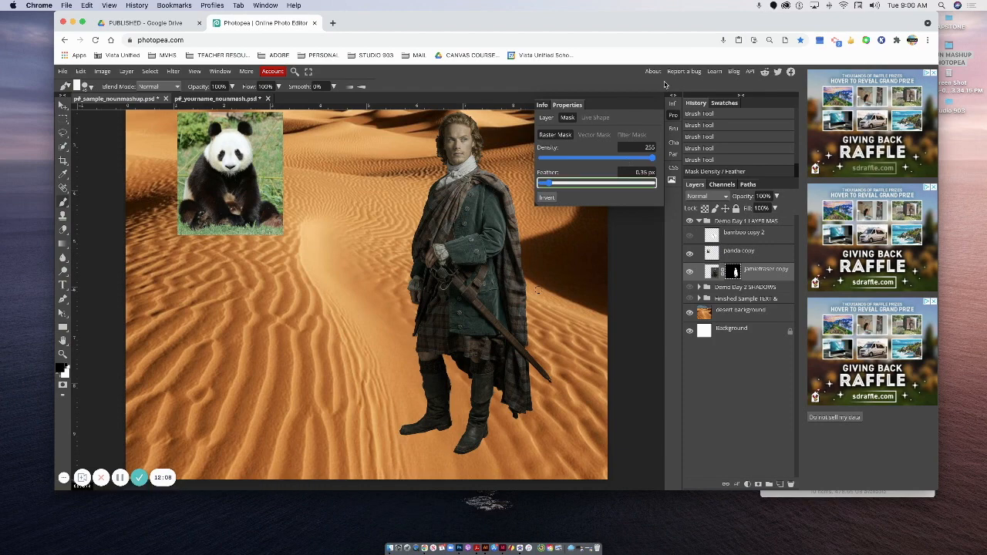
{"action": "left_click", "coordinate": [672, 98]}
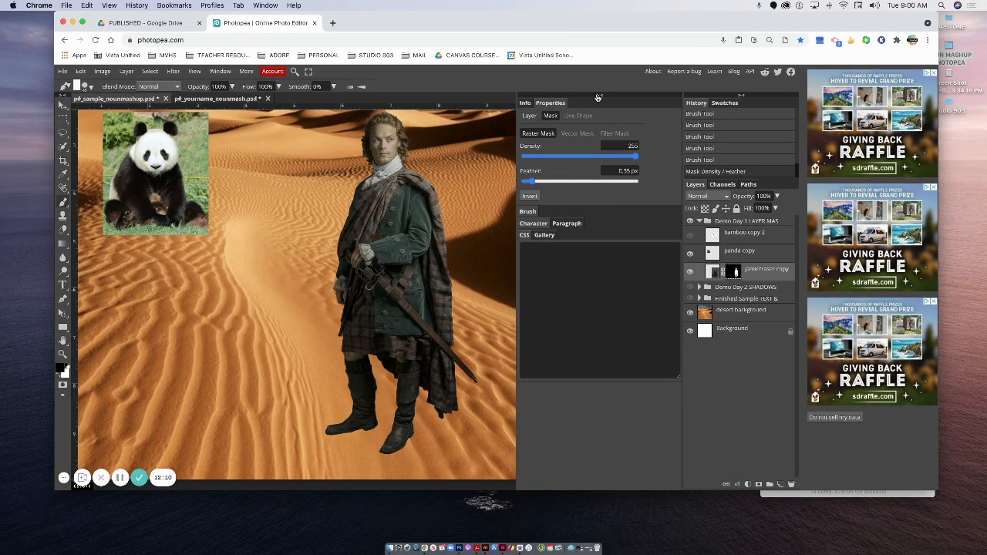
{"action": "left_click", "coordinate": [596, 97]}
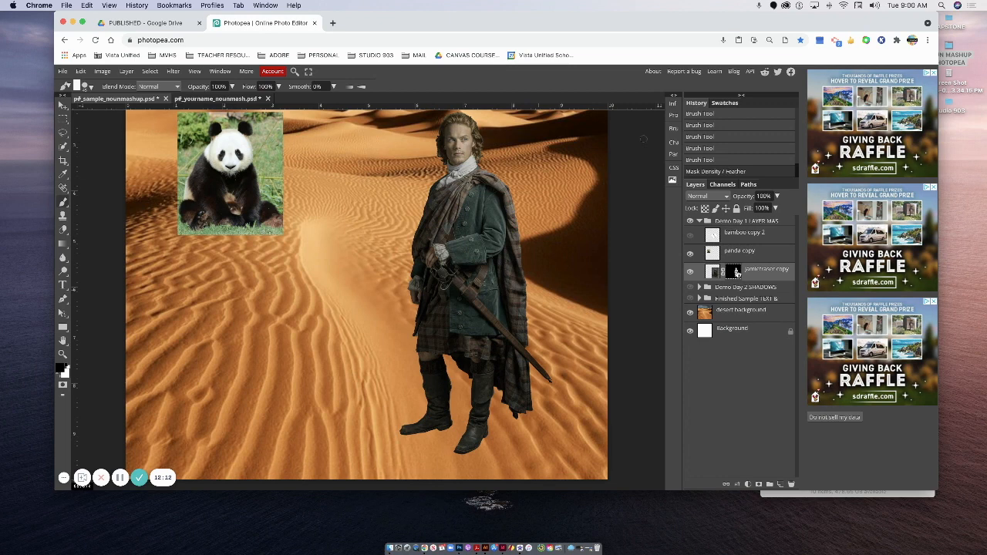
- Compare the costumed man with his raster mask disabled and enabled, and inspect the black-and-white mask on its own
{"action": "left_click", "coordinate": [737, 273], "text": "shift"}
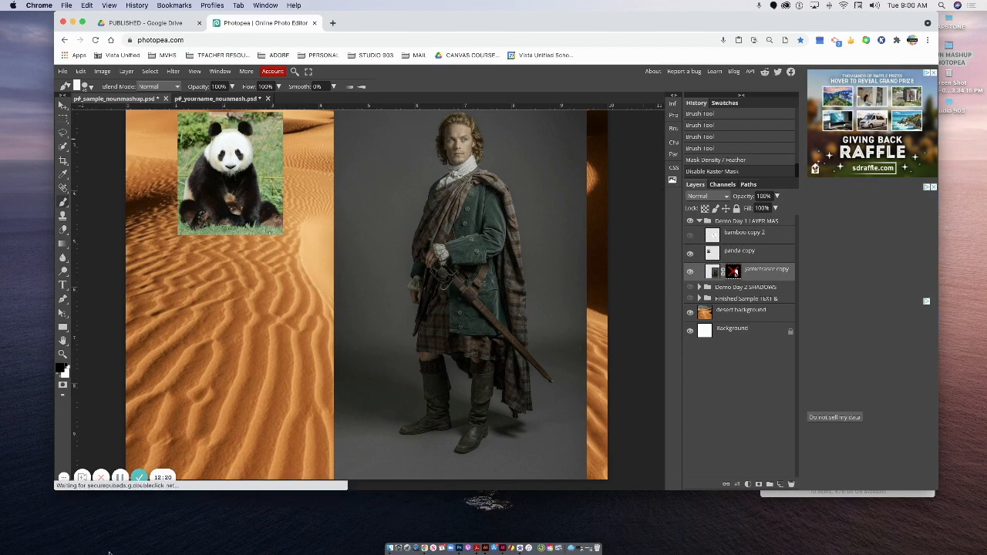
{"action": "left_click", "coordinate": [735, 272], "text": "shift"}
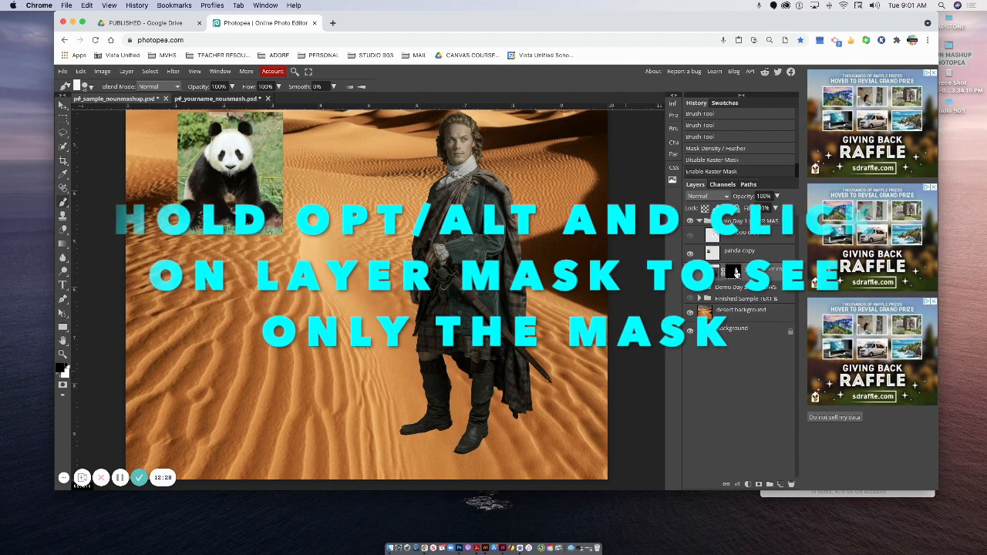
{"action": "left_click", "coordinate": [735, 272], "text": "alt"}
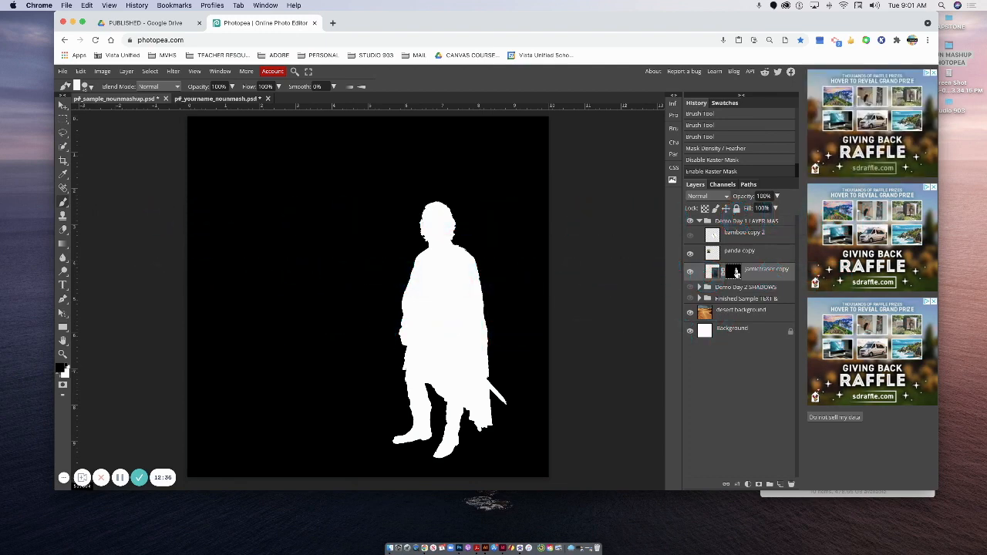
{"action": "left_click", "coordinate": [736, 273], "text": "alt"}
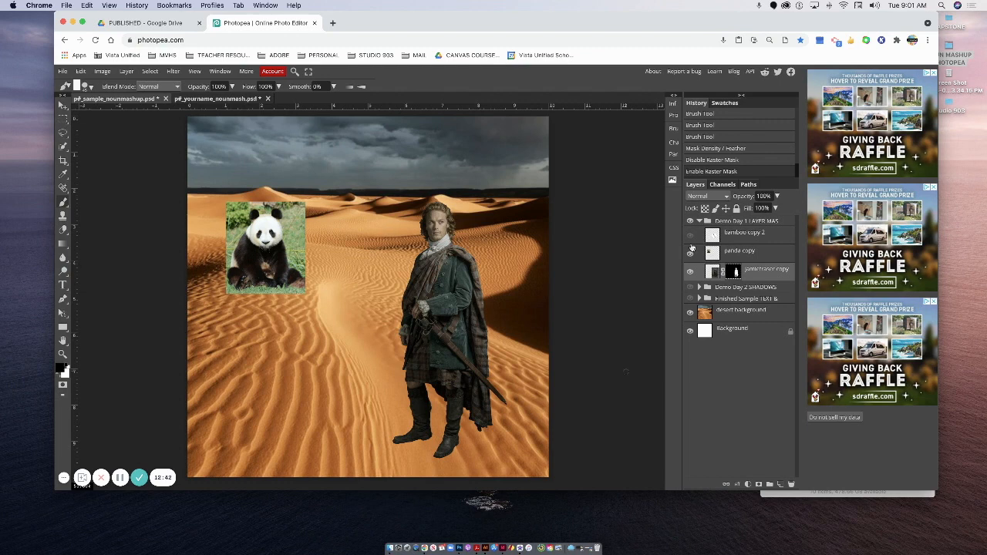
- Hide the panda copy layer and briefly reveal the bamboo copy 2 layer before hiding it again
{"action": "left_click", "coordinate": [691, 236]}
{"action": "left_click", "coordinate": [691, 255]}
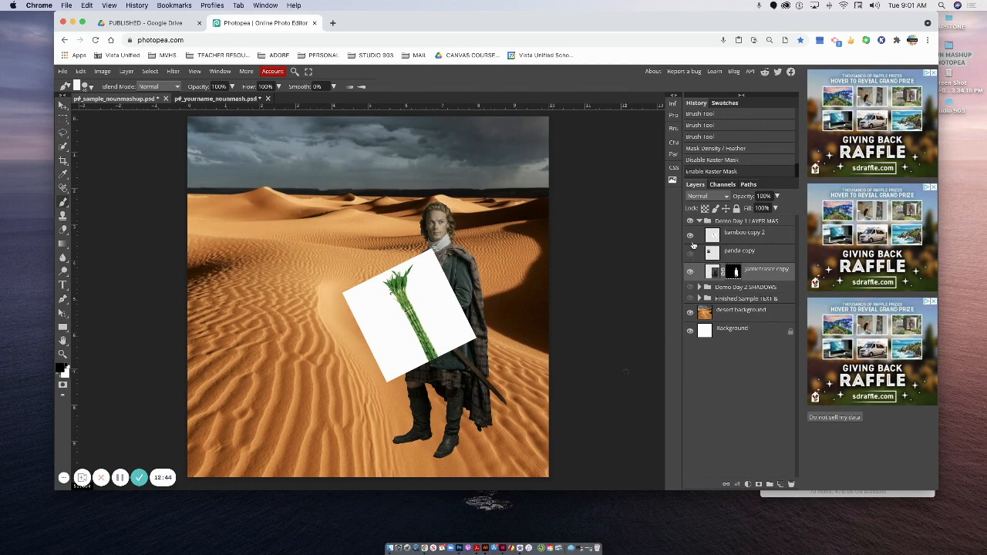
{"action": "left_click", "coordinate": [691, 237]}
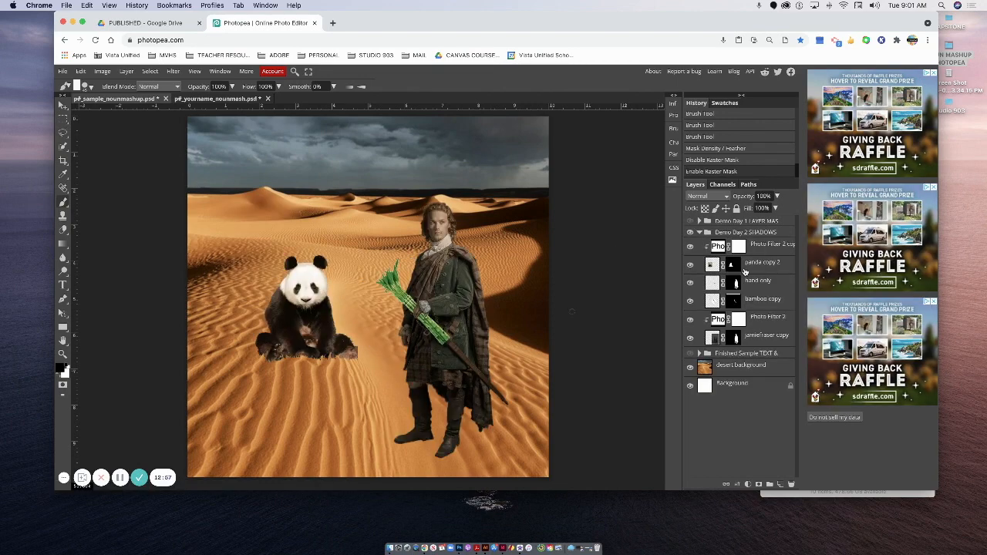
- Examine the panda copy 2 and bamboo copy masks in the Demo Day 2 SHADOWS group, and clear the selection loaded from the bamboo mask
{"action": "left_click", "coordinate": [738, 265]}
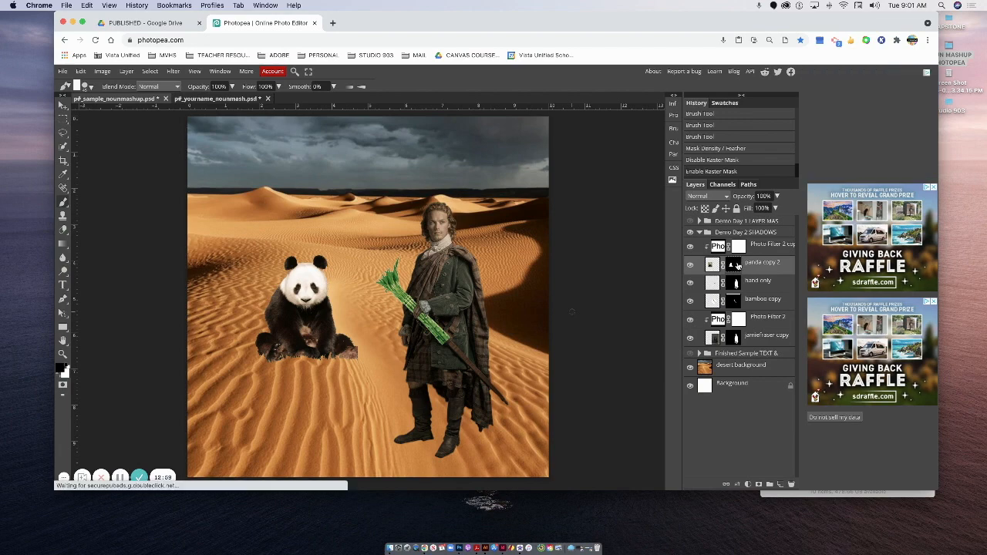
{"action": "left_click", "coordinate": [738, 264], "text": "alt"}
{"action": "left_click", "coordinate": [738, 265], "text": "alt"}
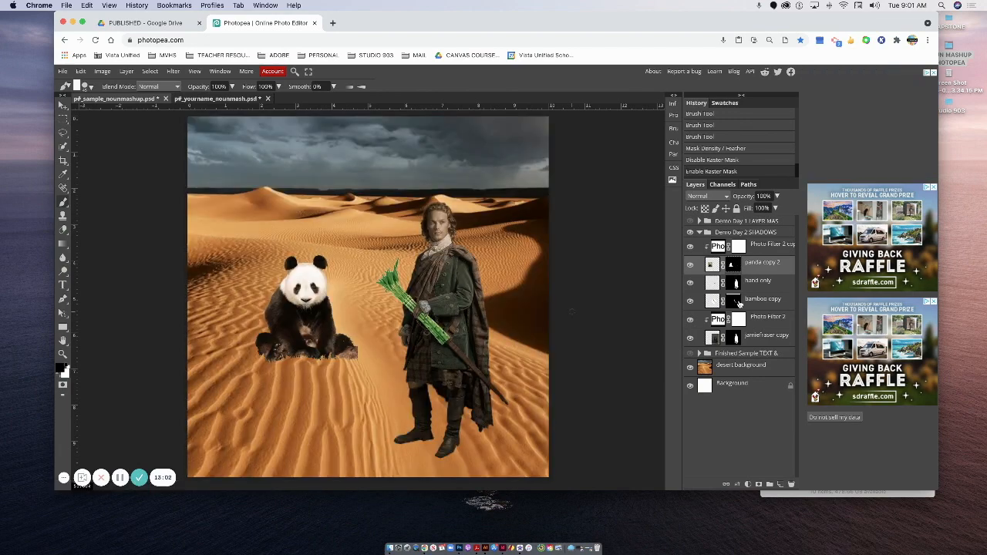
{"action": "left_click", "coordinate": [737, 303], "text": "super"}
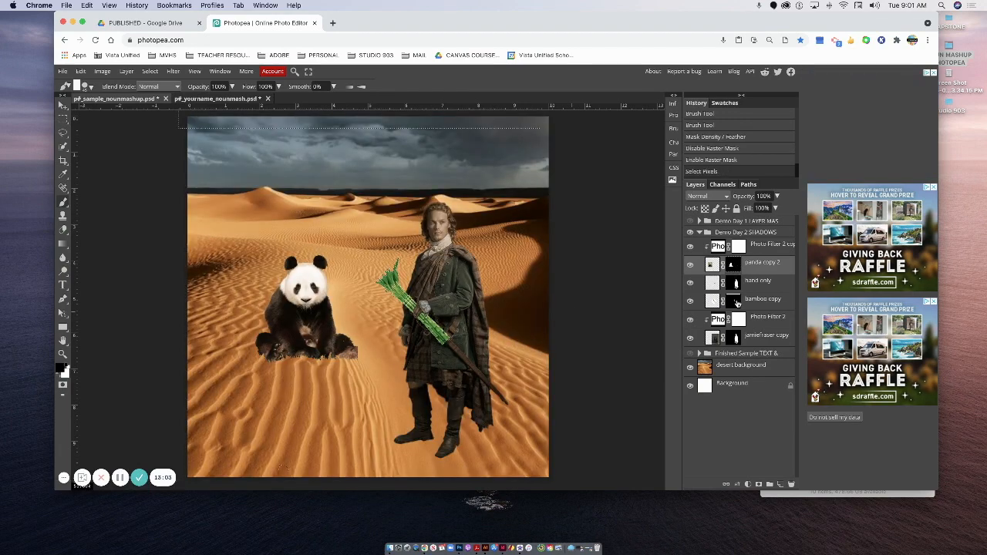
{"action": "left_click", "coordinate": [736, 303]}
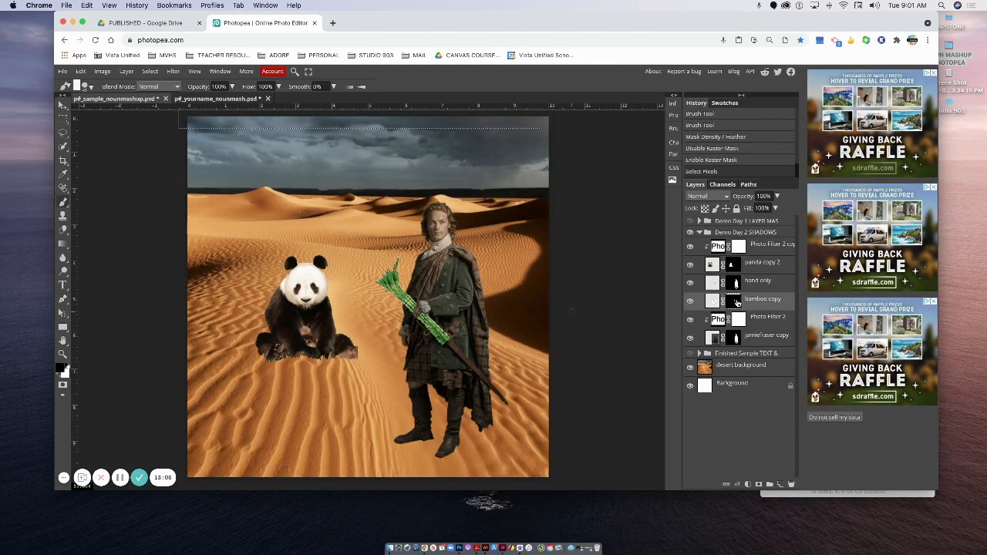
{"action": "key", "text": "super+d"}
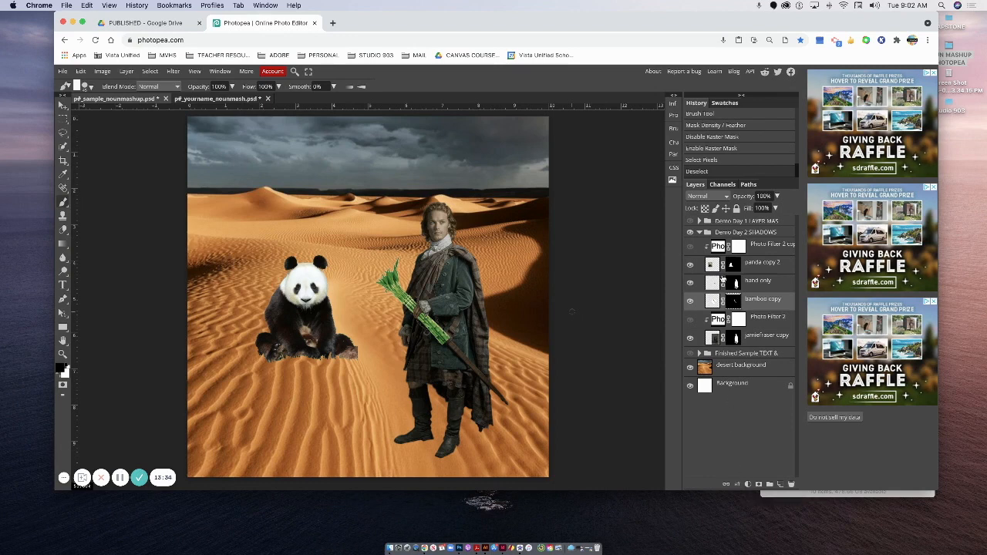
- Add a Brightness/Contrast adjustment layer above the costumed man's layer with the brightness set to 72
{"action": "left_click", "coordinate": [748, 484]}
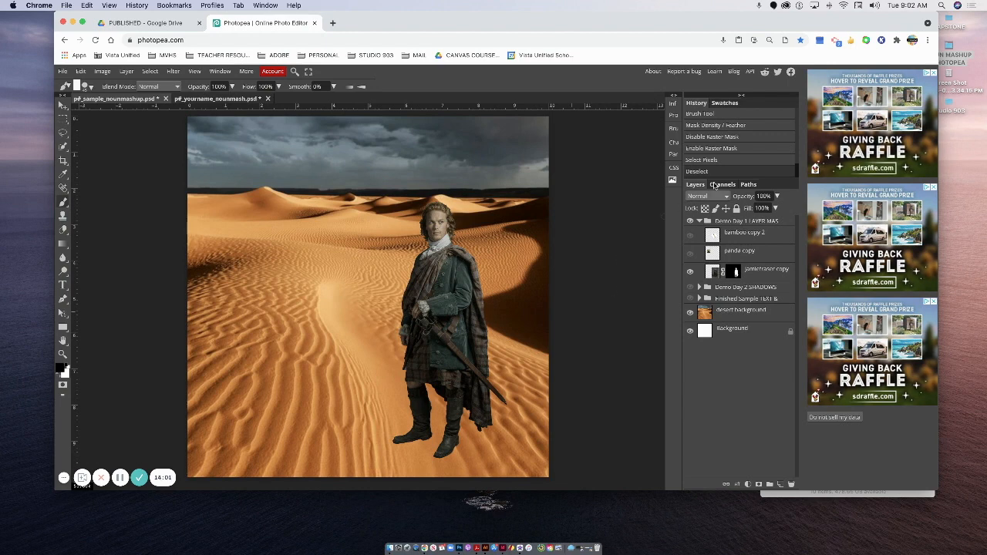
{"action": "left_click", "coordinate": [747, 485]}
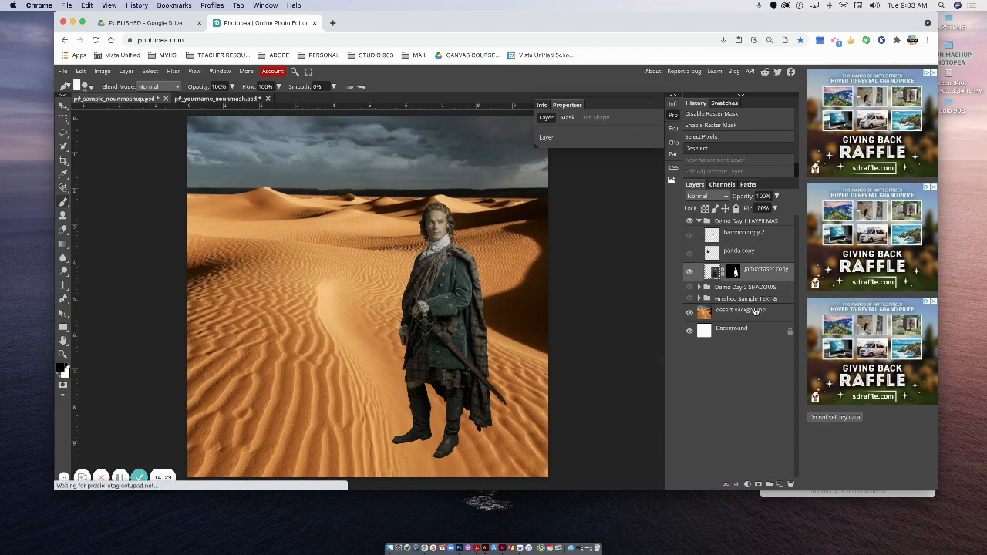
{"action": "left_click", "coordinate": [747, 484]}
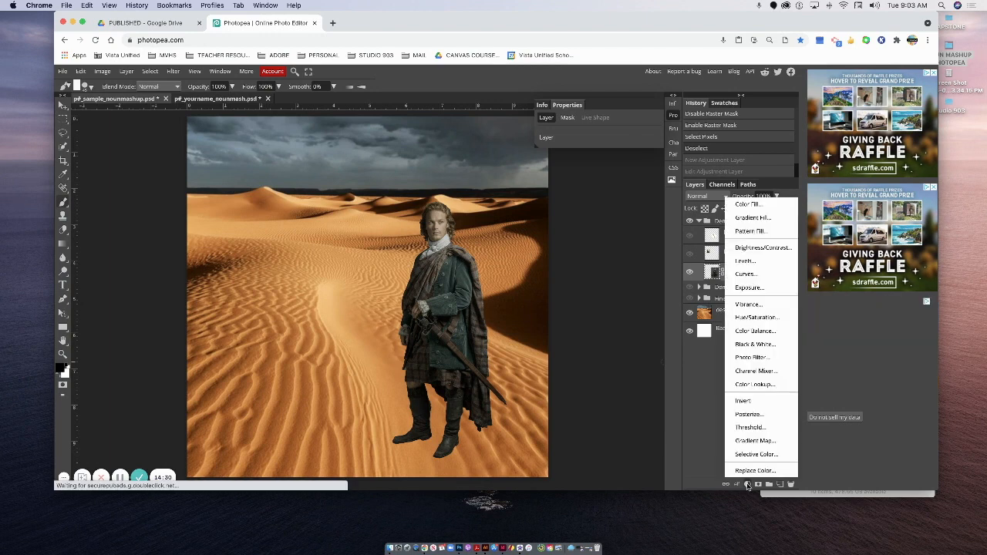
{"action": "left_click", "coordinate": [759, 248]}
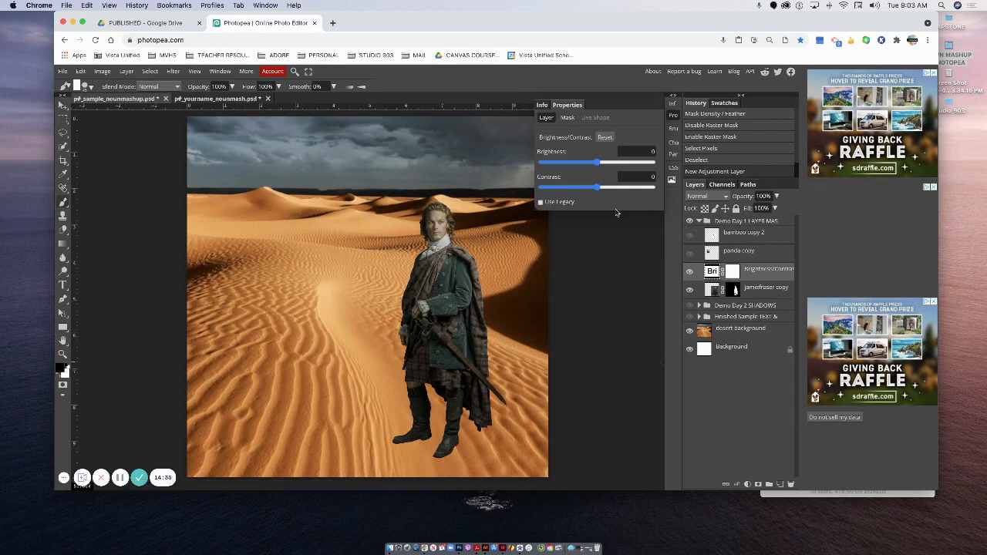
{"action": "left_click_drag", "start_coordinate": [597, 163], "coordinate": [623, 164]}
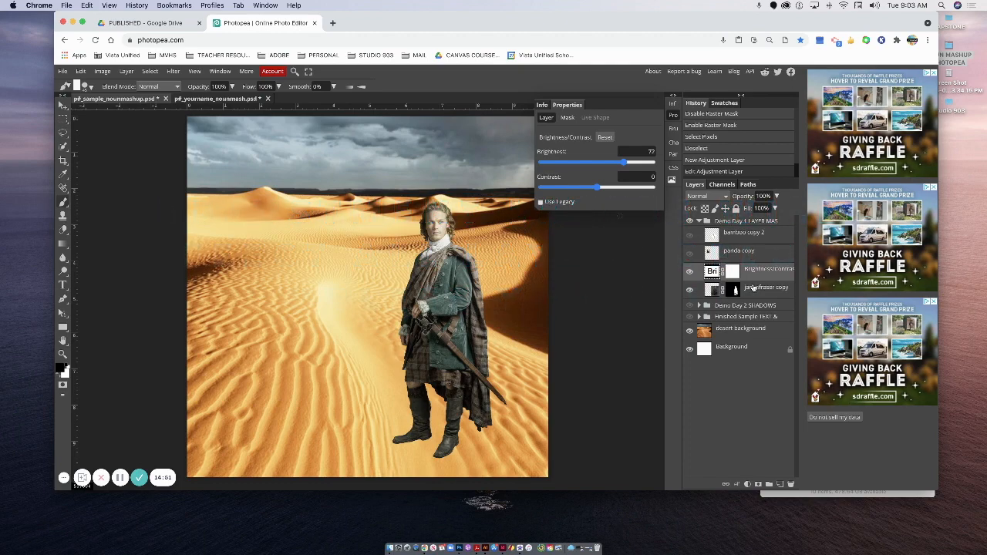
- Clip the Brightness/Contrast adjustment to the costumed man's layer and toggle its visibility to compare the effect
{"action": "left_click", "coordinate": [734, 292], "text": "alt"}
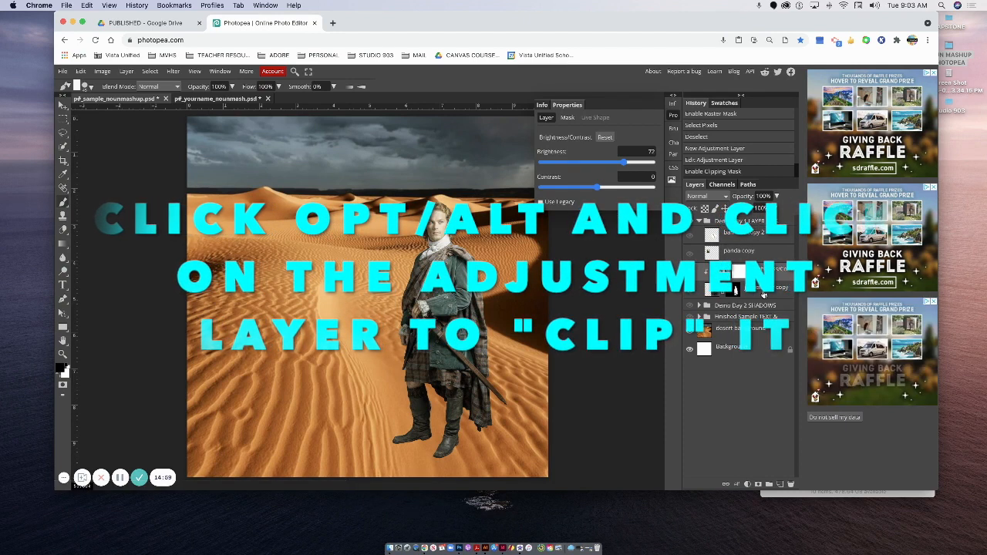
{"action": "left_click", "coordinate": [691, 275]}
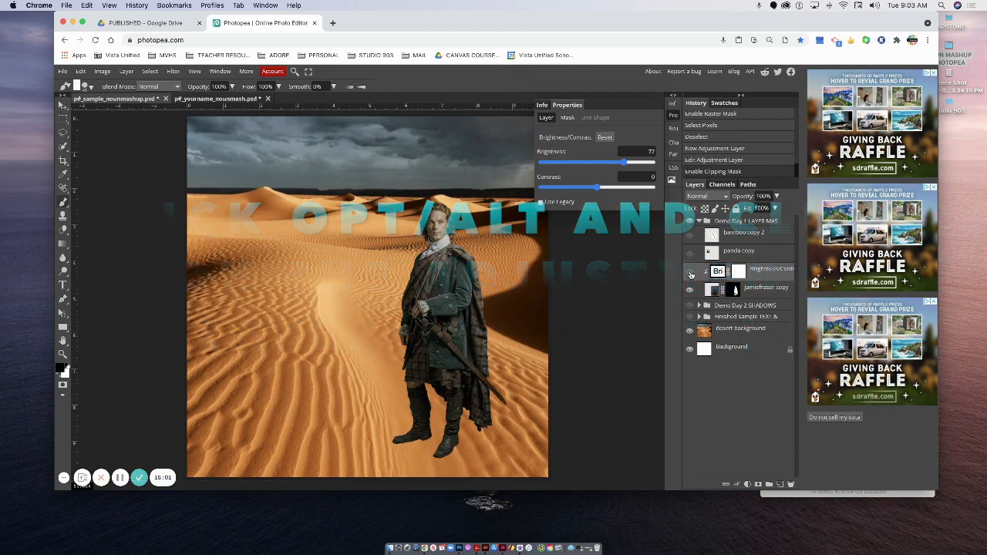
{"action": "left_click", "coordinate": [691, 274]}
{"action": "left_click", "coordinate": [691, 275]}
{"action": "left_click", "coordinate": [691, 274]}
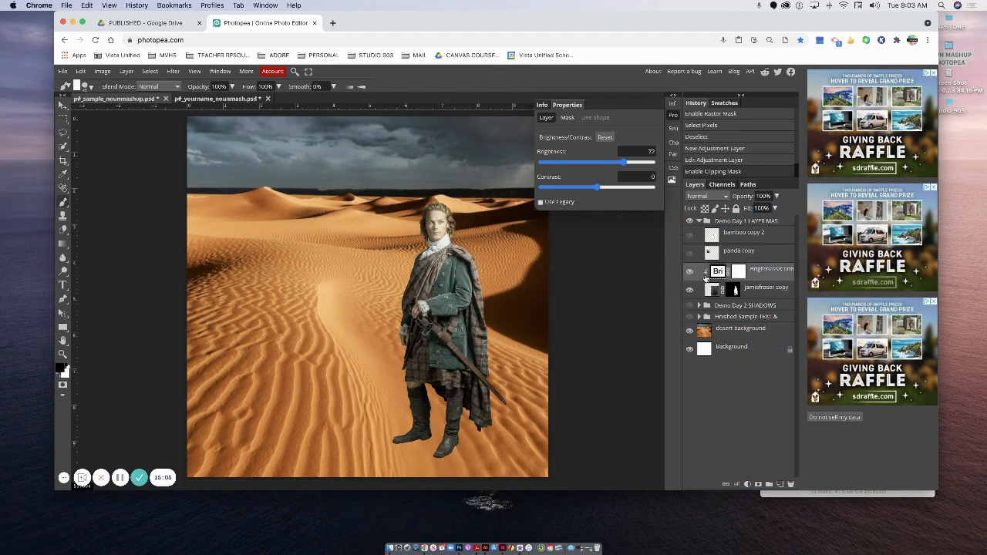
- Release and reapply the adjustment's clipping mask, and set its brightness to 48
{"action": "key", "text": "super+alt+g"}
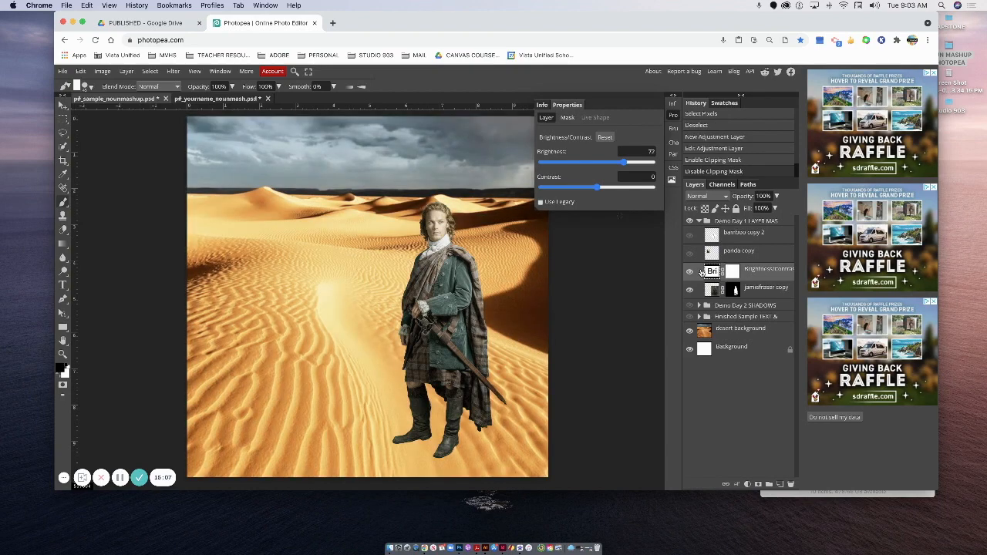
{"action": "key", "text": "super+alt+g"}
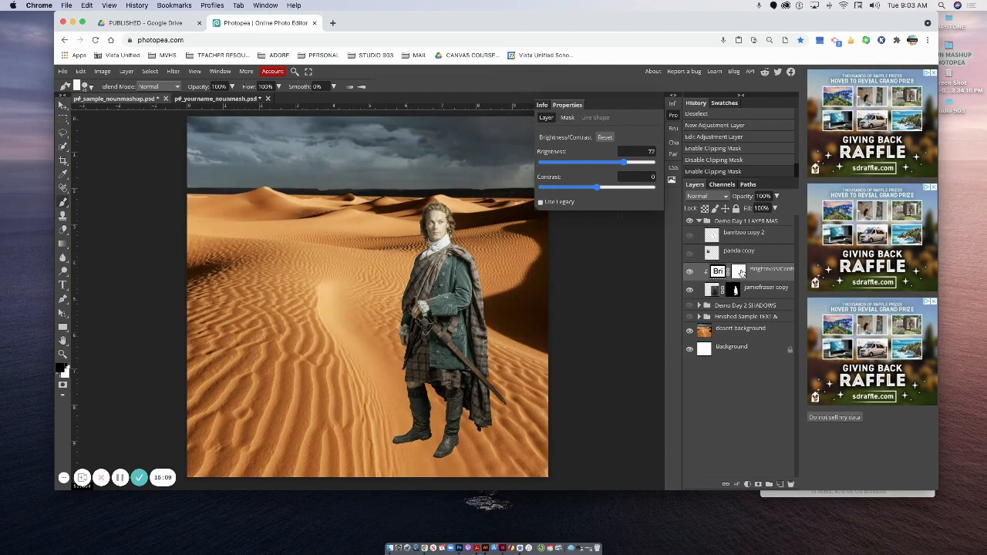
{"action": "left_click_drag", "start_coordinate": [625, 165], "coordinate": [620, 164]}
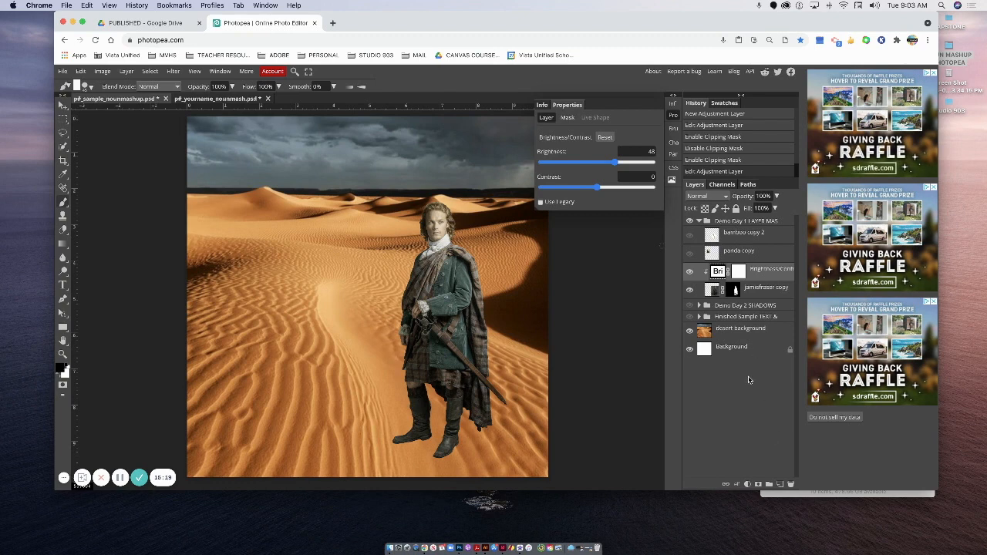
- Add an orange Photo Filter adjustment clipped to the costumed man's layer, with its density set to 37%
{"action": "left_click", "coordinate": [768, 294]}
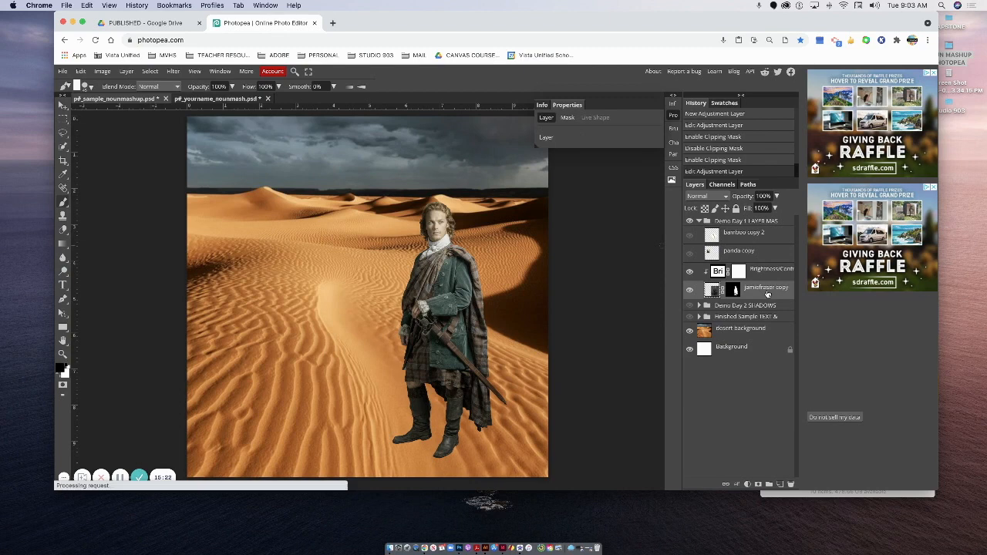
{"action": "left_click", "coordinate": [747, 484]}
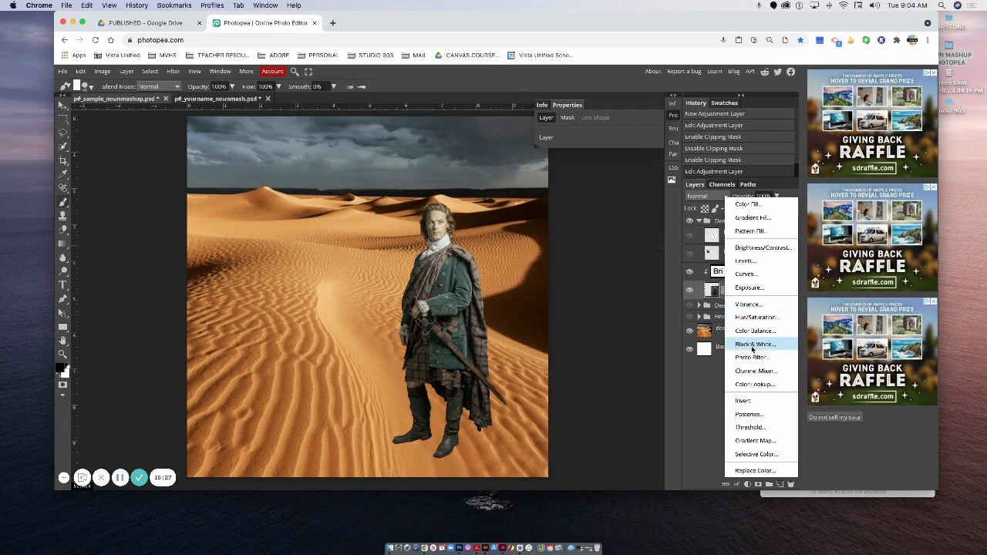
{"action": "left_click", "coordinate": [752, 358]}
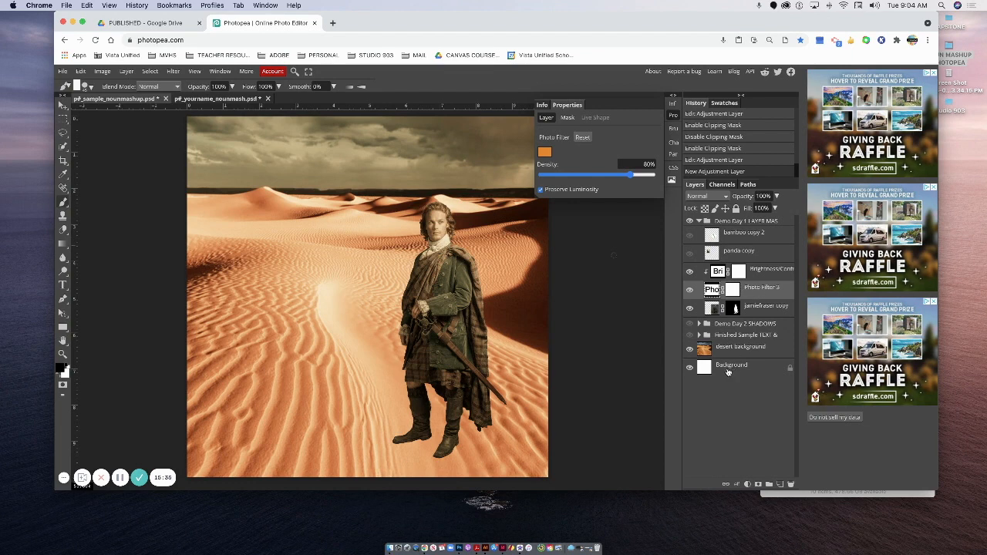
{"action": "left_click", "coordinate": [764, 296], "text": "alt"}
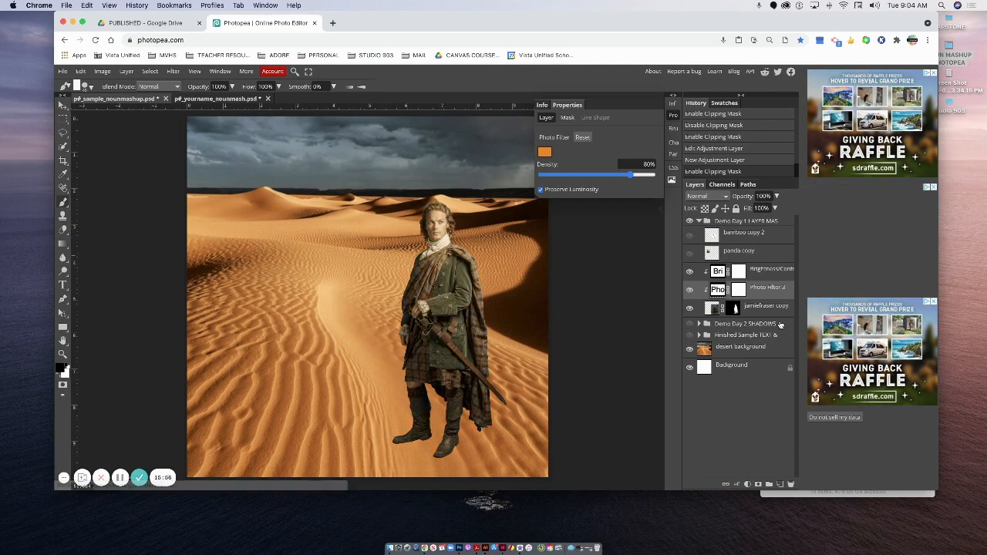
{"action": "left_click_drag", "start_coordinate": [631, 175], "coordinate": [582, 177]}
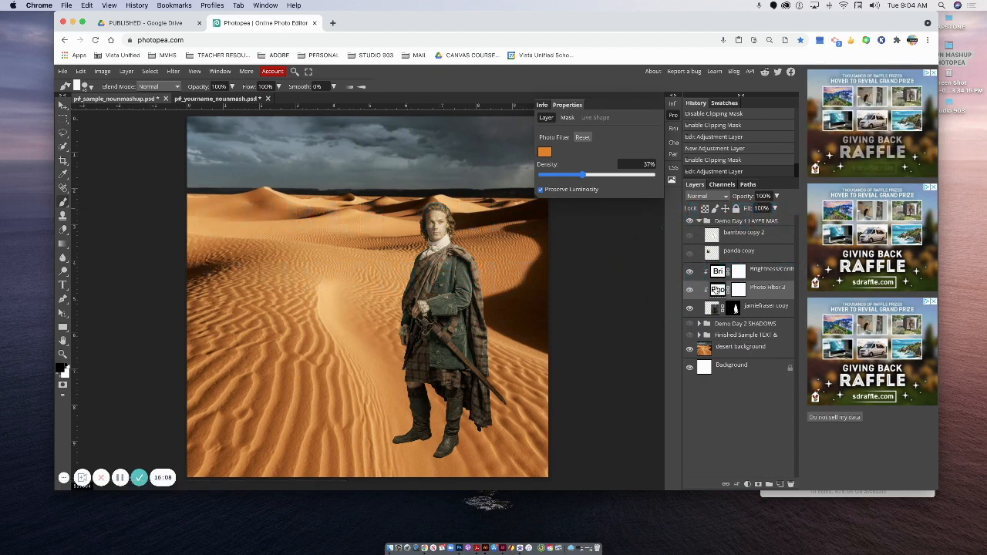
- Toggle the costumed man's clipped adjustments and layer mask off and on to compare the original with the edited result
{"action": "left_click", "coordinate": [735, 309]}
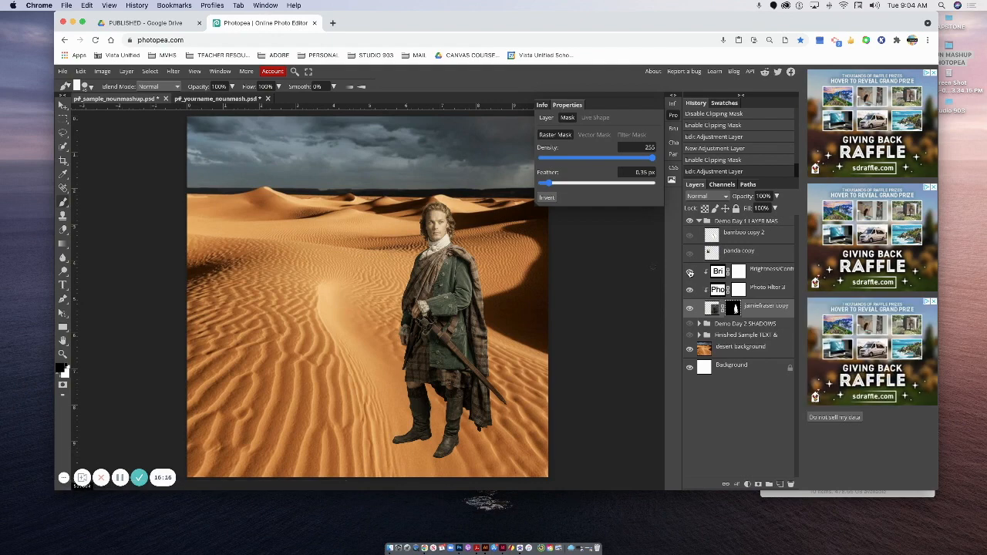
{"action": "left_click", "coordinate": [690, 273]}
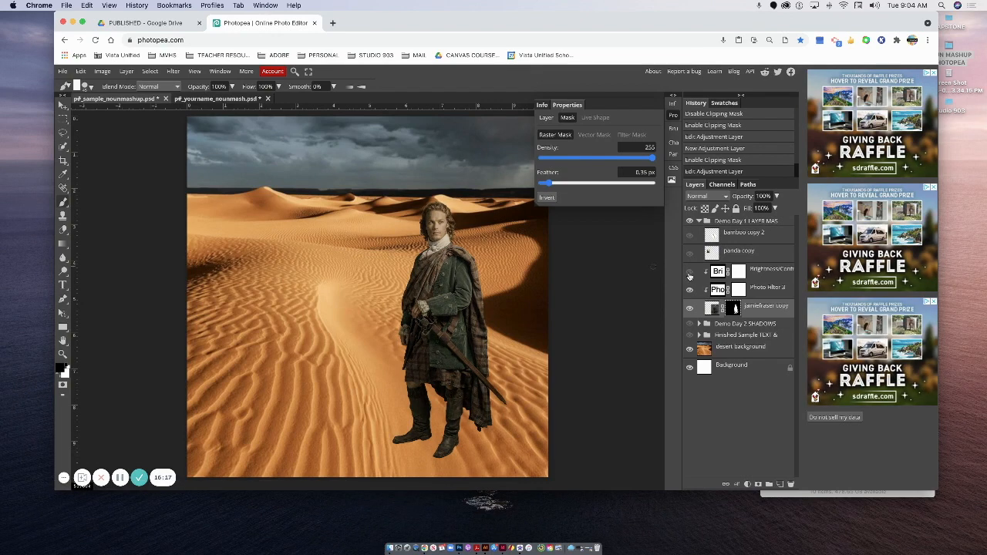
{"action": "left_click", "coordinate": [734, 308], "text": "shift"}
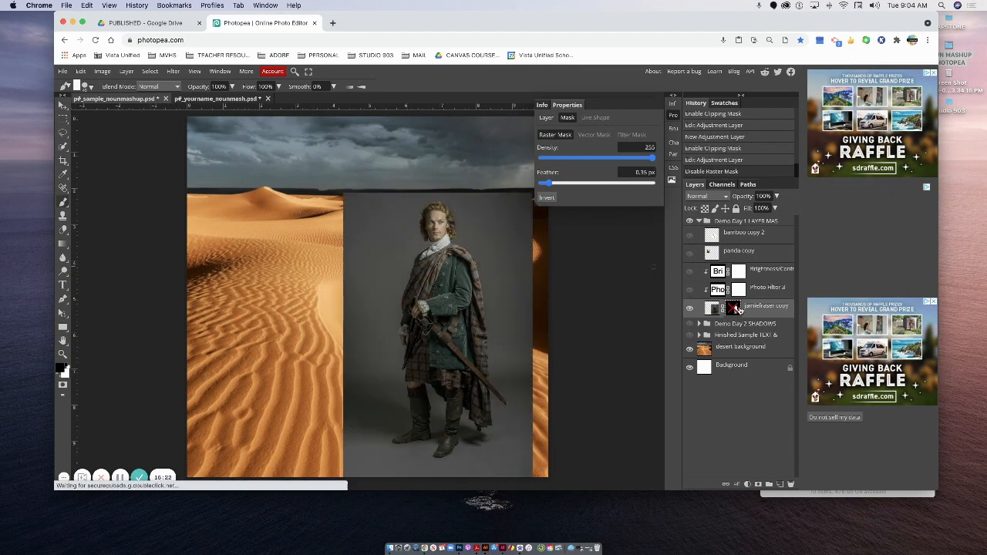
{"action": "left_click", "coordinate": [734, 307], "text": "shift"}
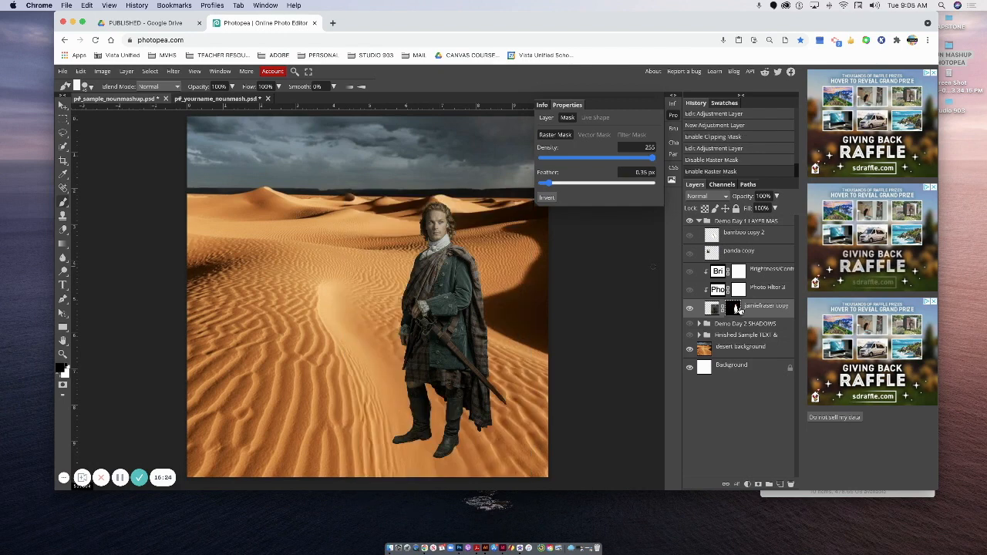
{"action": "left_click", "coordinate": [690, 273]}
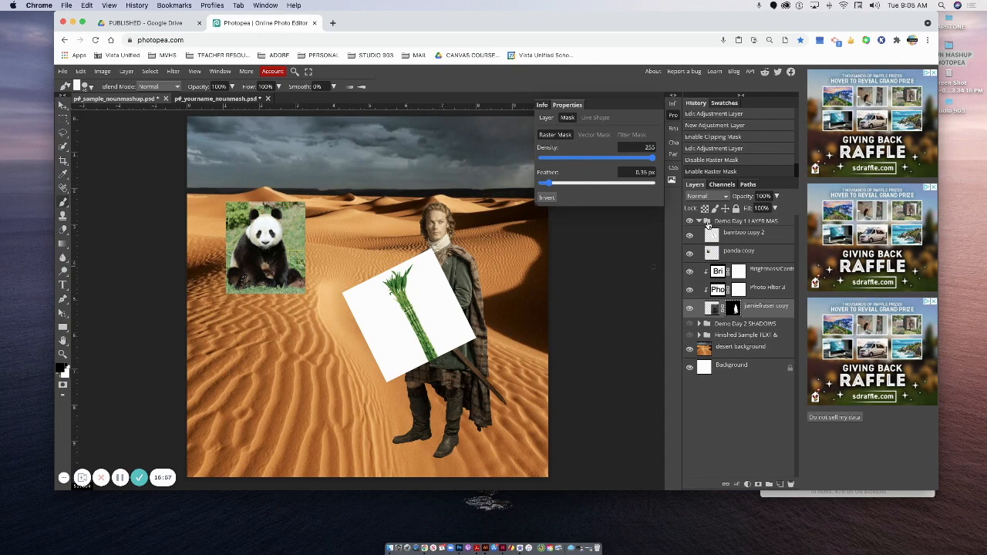
- Collapse the Demo Day 1 and Demo Day 2 SHADOWS groups, and display the Finished Sample TEXT group in their place
{"action": "left_click", "coordinate": [699, 221]}
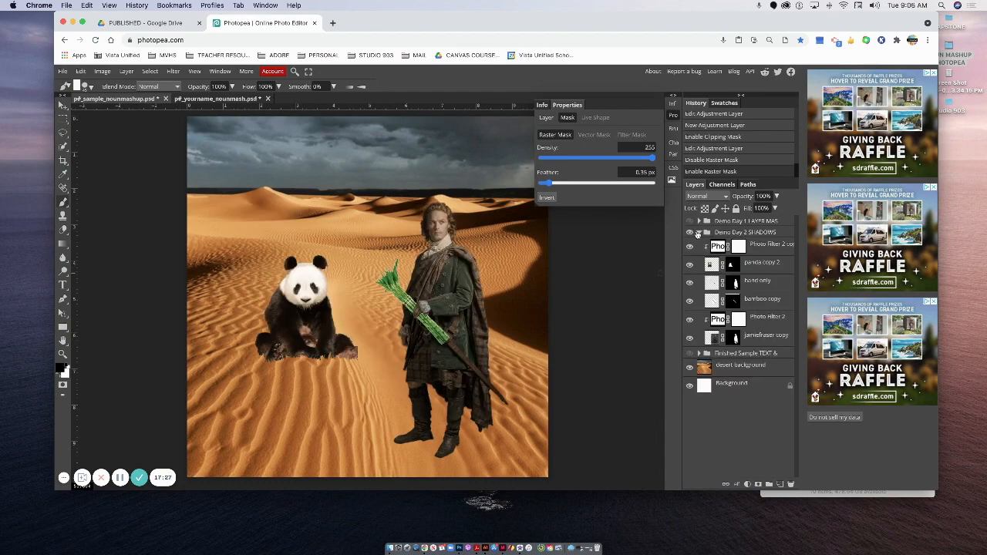
{"action": "left_click", "coordinate": [697, 232]}
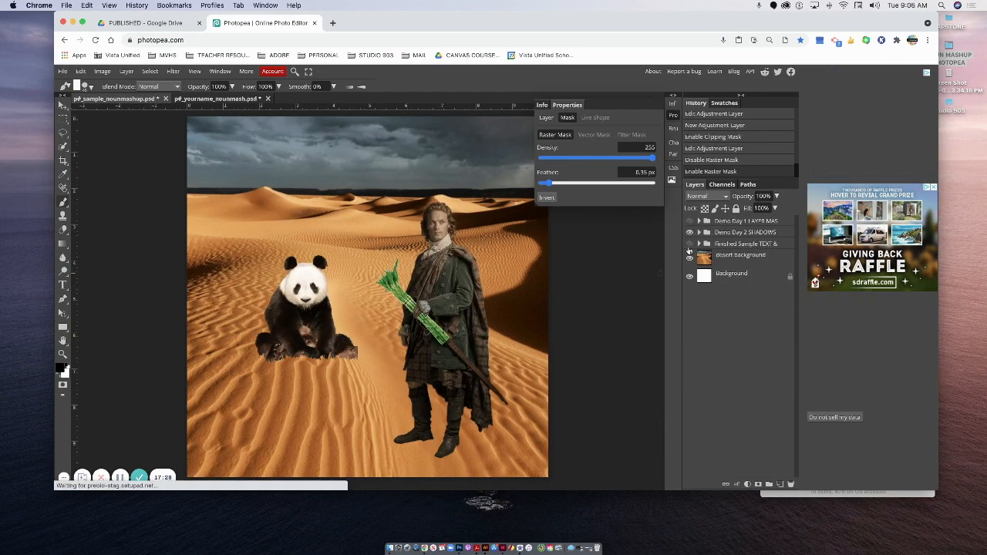
{"action": "left_click", "coordinate": [690, 232]}
{"action": "left_click", "coordinate": [689, 244]}
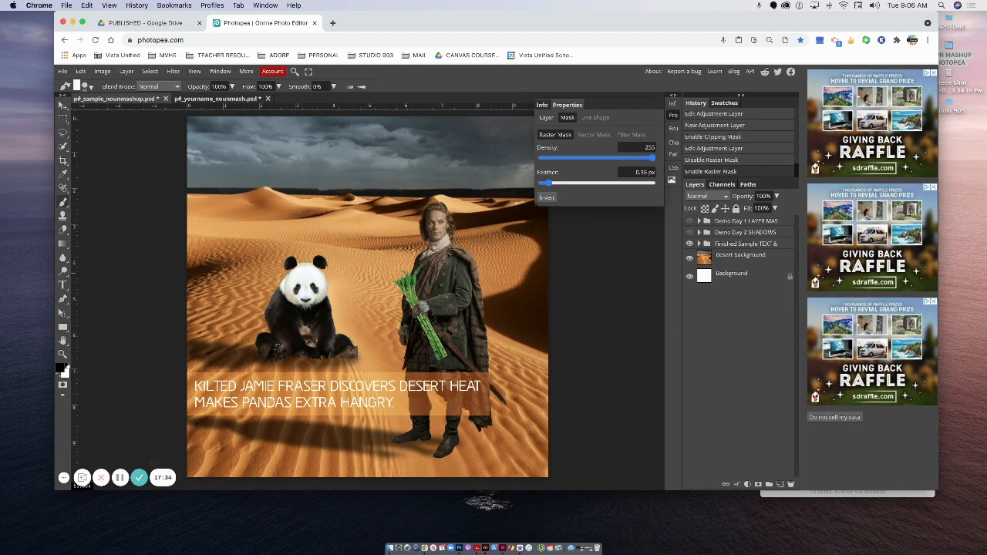
{"action": "left_click", "coordinate": [139, 478]}
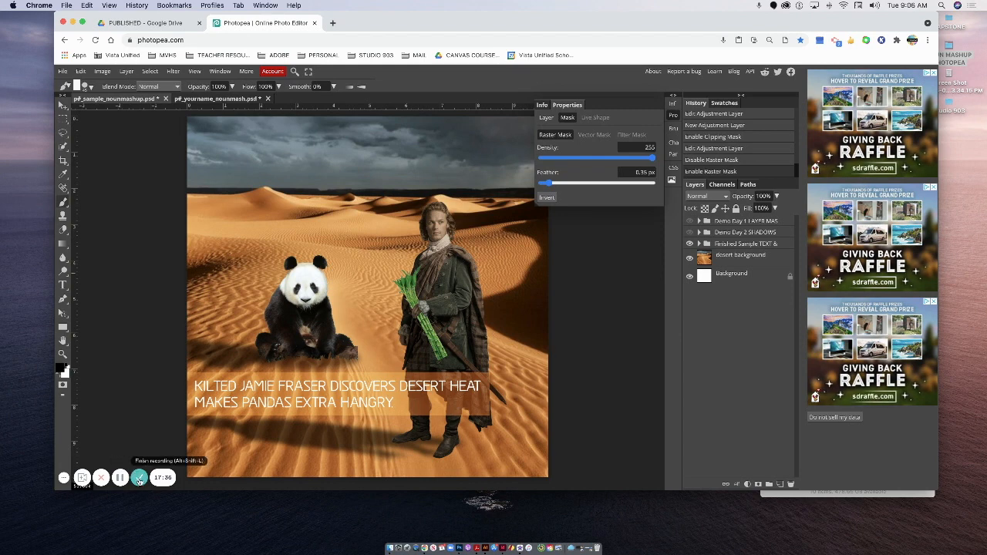